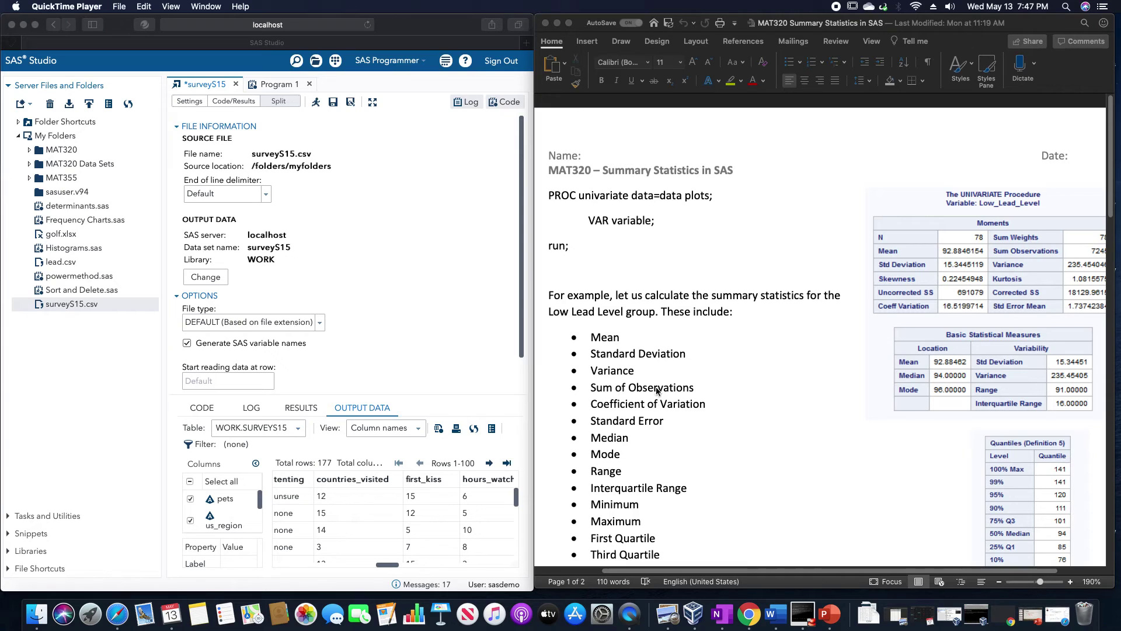
Read the Word handout's instructions, then return to SAS Studio.
{"action": "left_click", "coordinate": [582, 283]}
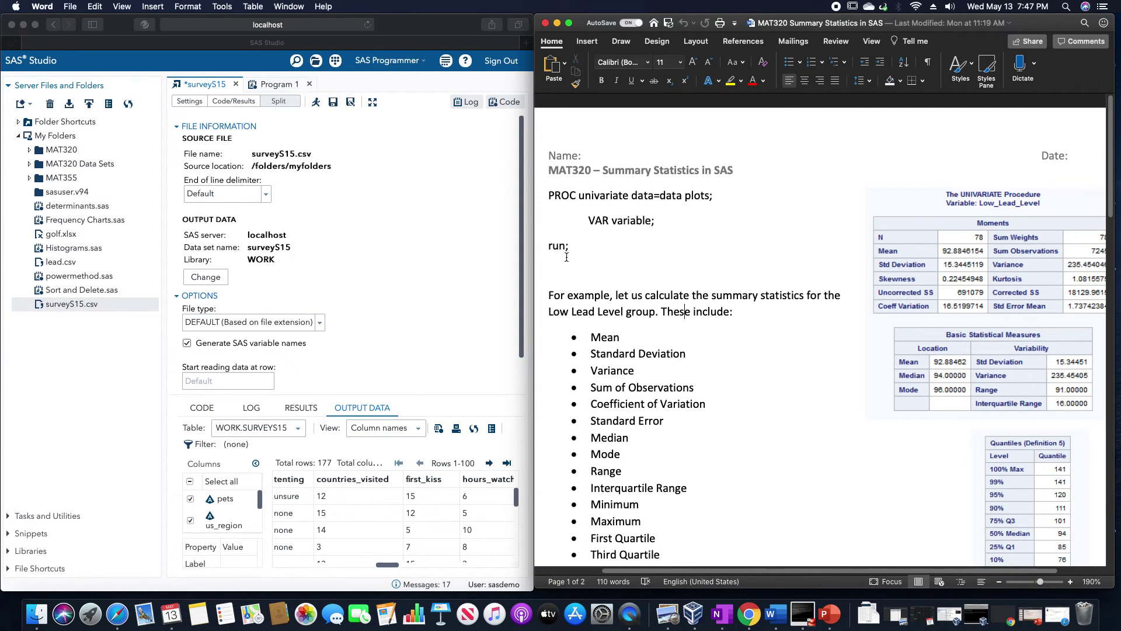
{"action": "scroll", "coordinate": [652, 364], "scroll_direction": "down", "scroll_amount": 5}
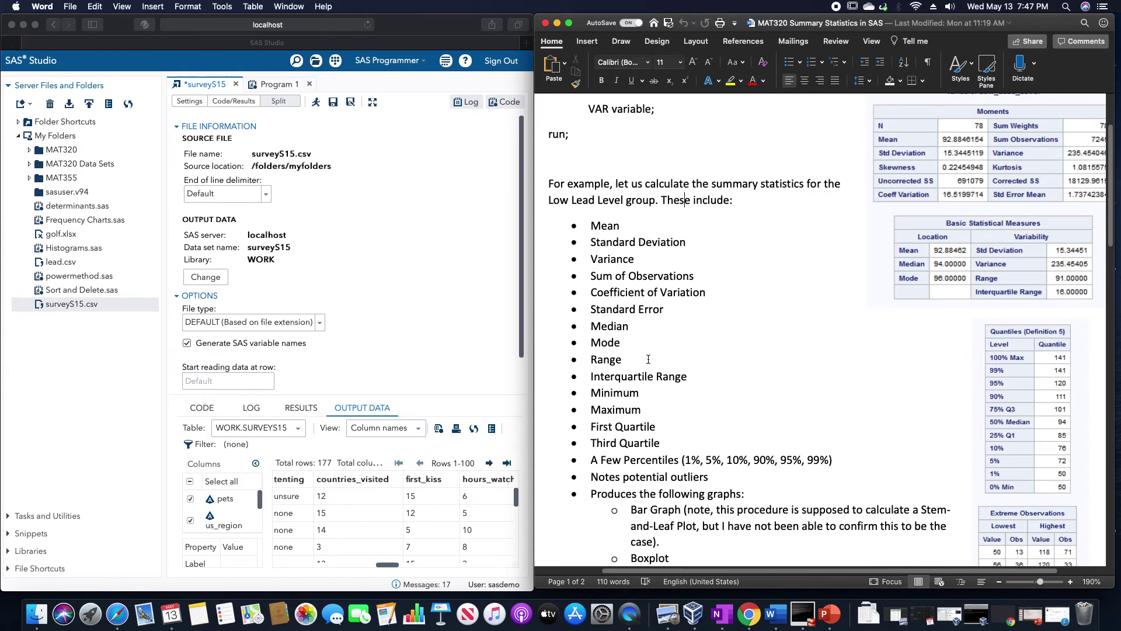
{"action": "scroll", "coordinate": [648, 359], "scroll_direction": "down", "scroll_amount": 1}
{"action": "scroll", "coordinate": [649, 358], "scroll_direction": "up", "scroll_amount": 6}
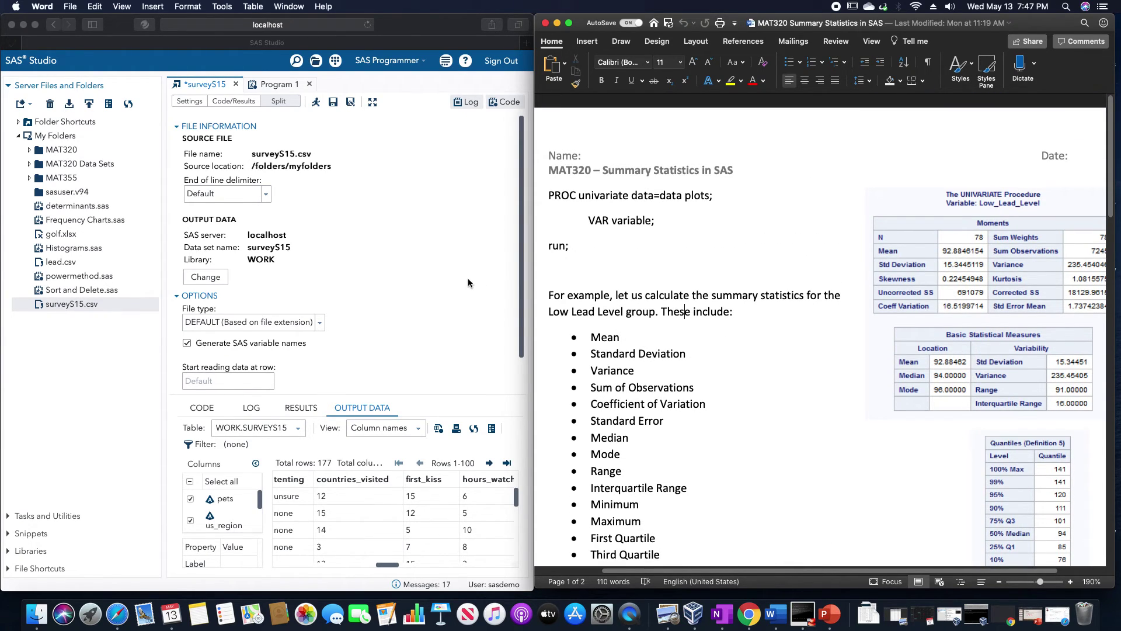
{"action": "left_click", "coordinate": [468, 280]}
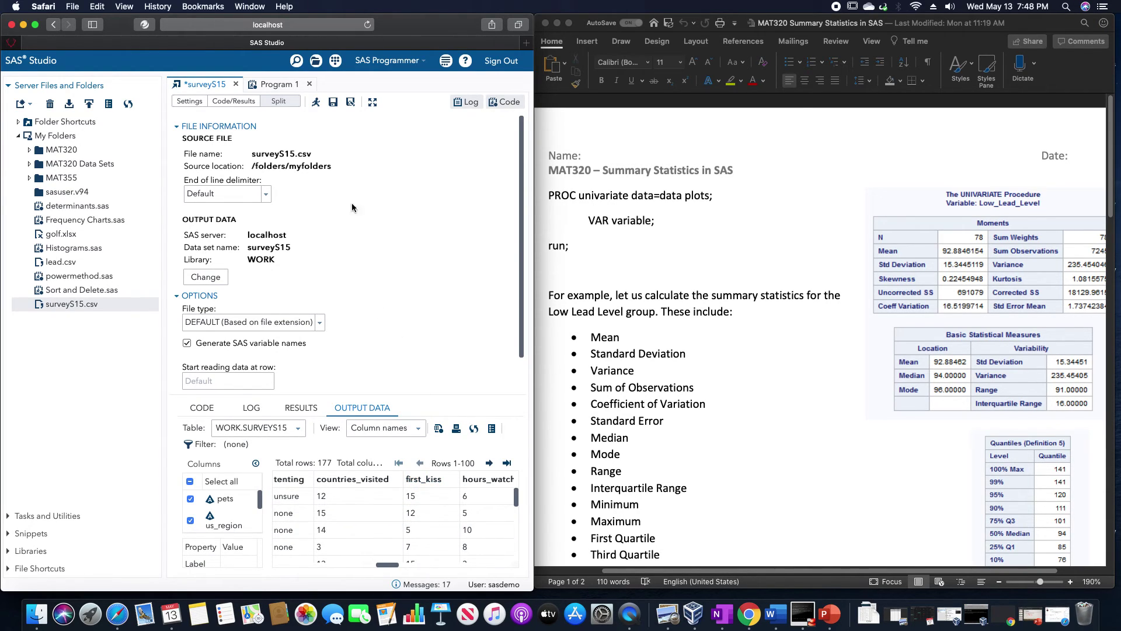
In Program 1, write the statement proc univariate data=work.surveys15 plots;.
{"action": "left_click", "coordinate": [274, 84]}
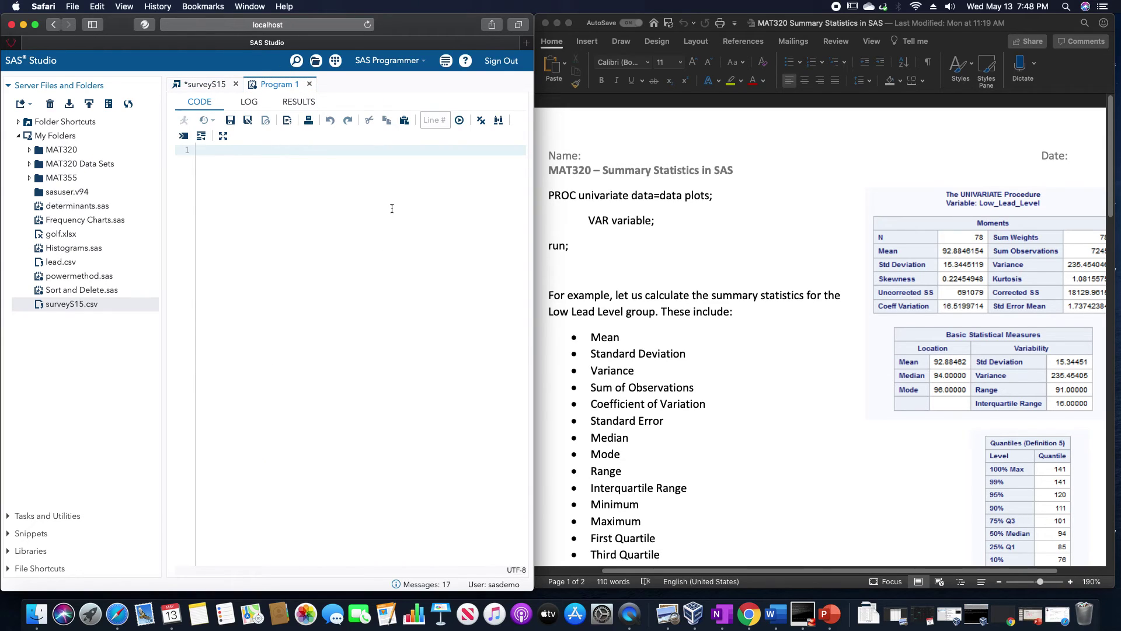
{"action": "type", "text": "proc "}
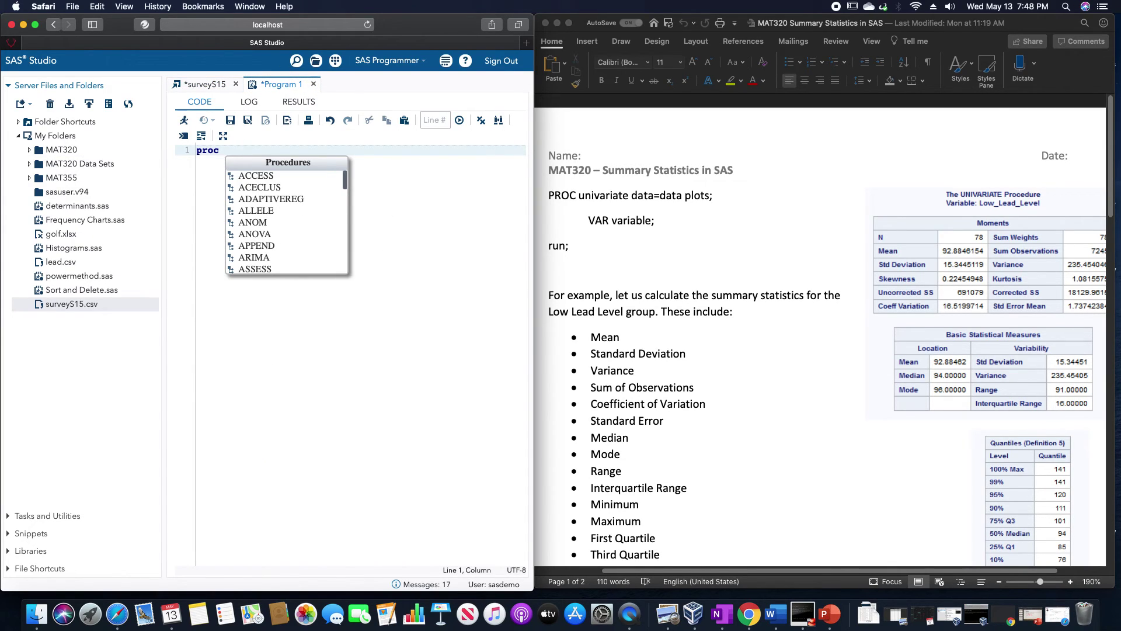
{"action": "type", "text": "univa"}
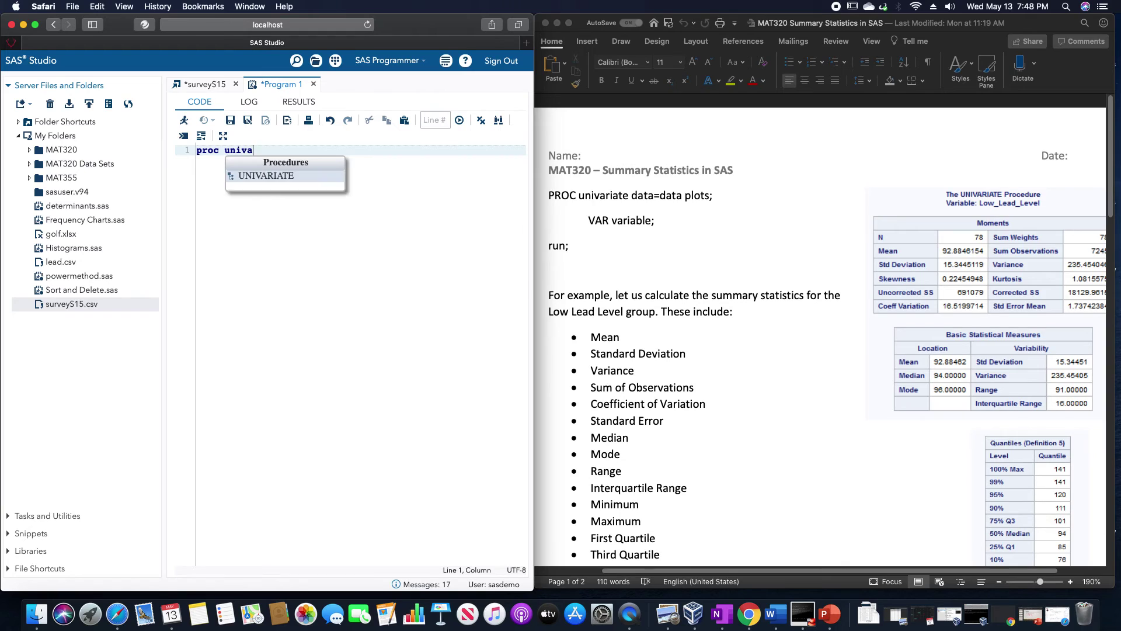
{"action": "type", "text": "riate da"}
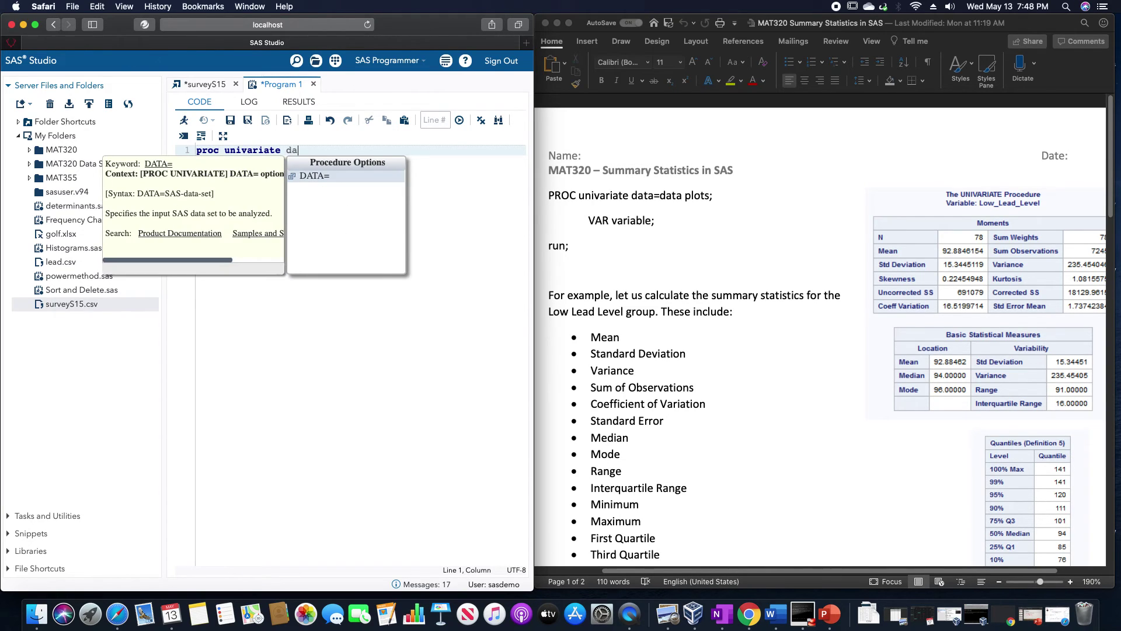
{"action": "type", "text": "ta=work."}
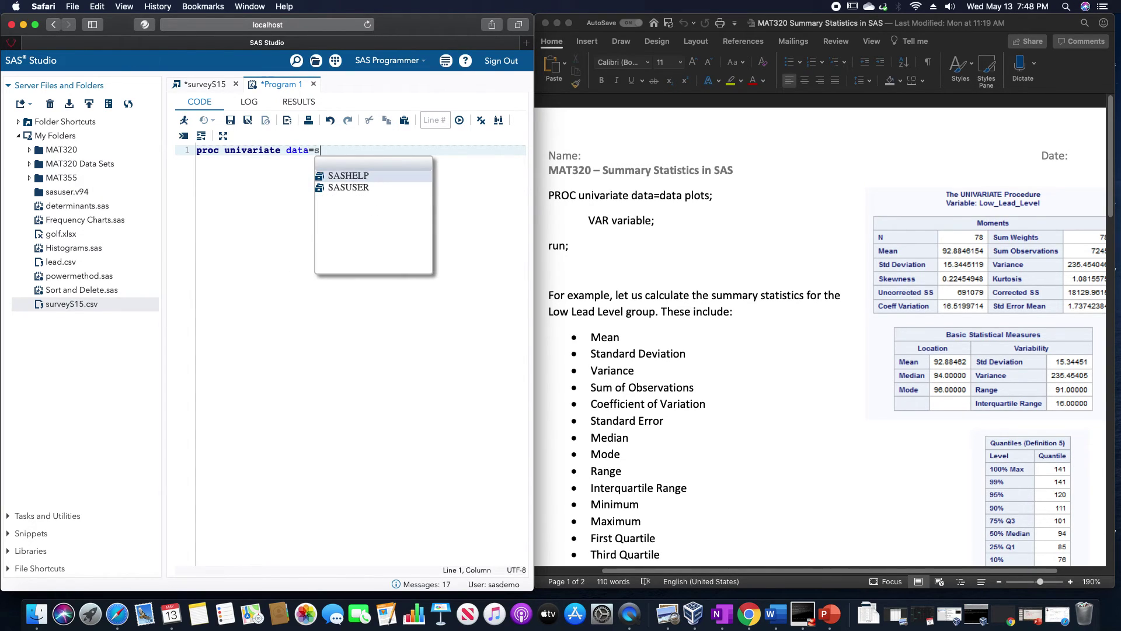
{"action": "type", "text": "st"}
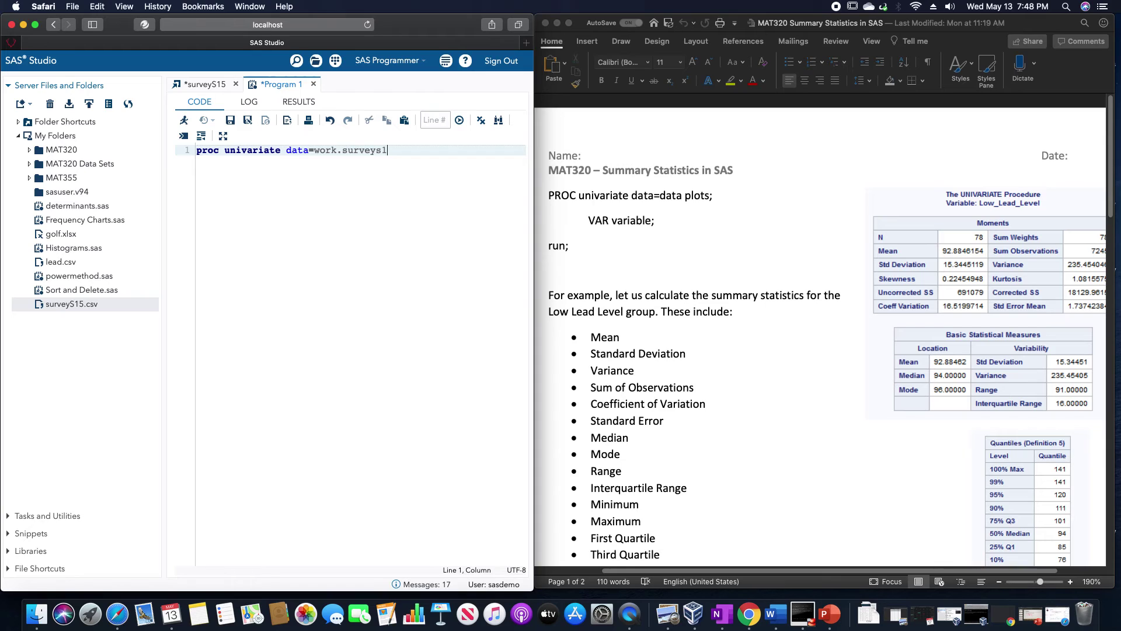
{"action": "key", "text": "Return"}
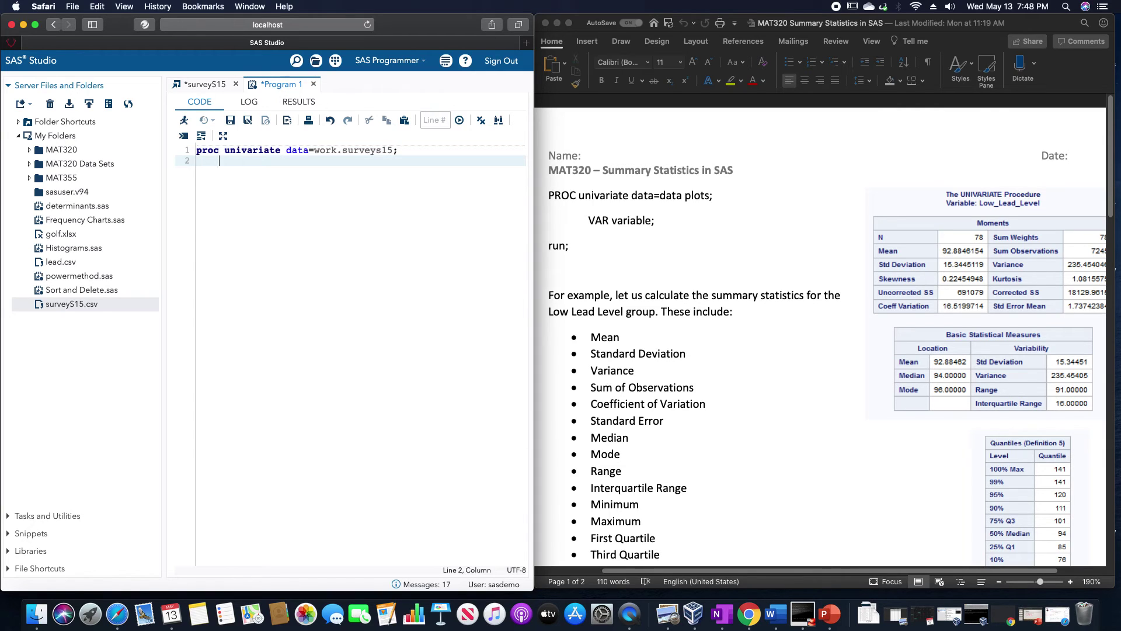
{"action": "key", "text": "BackSpace"}
{"action": "key", "text": "BackSpace"}
{"action": "type", "text": "plotsl;"}
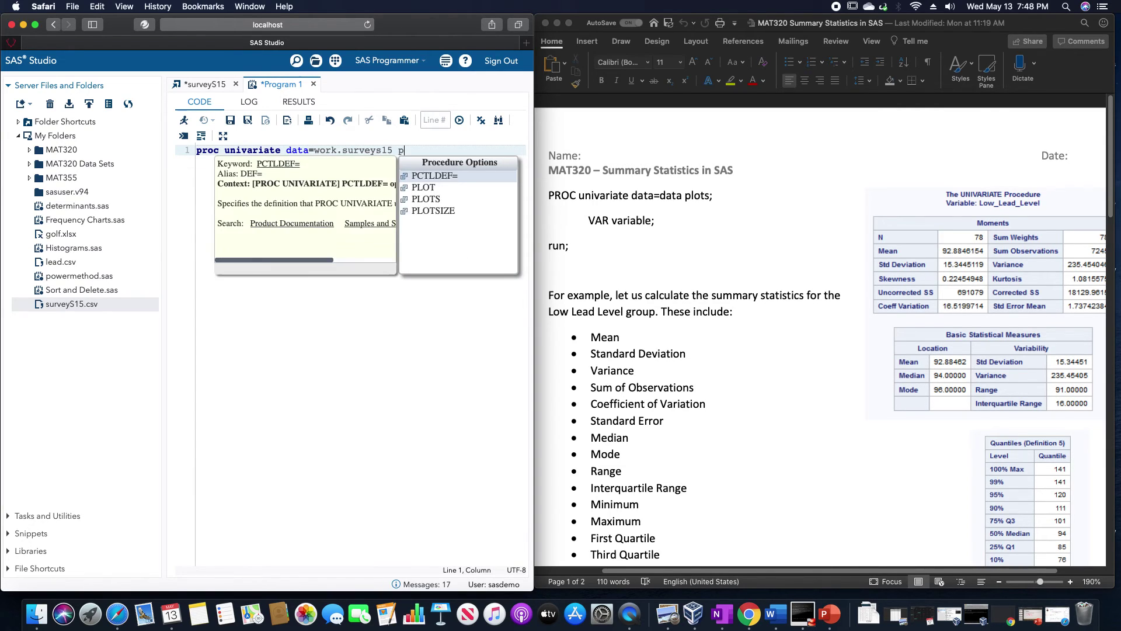
{"action": "key", "text": "BackSpace"}
{"action": "key", "text": "BackSpace"}
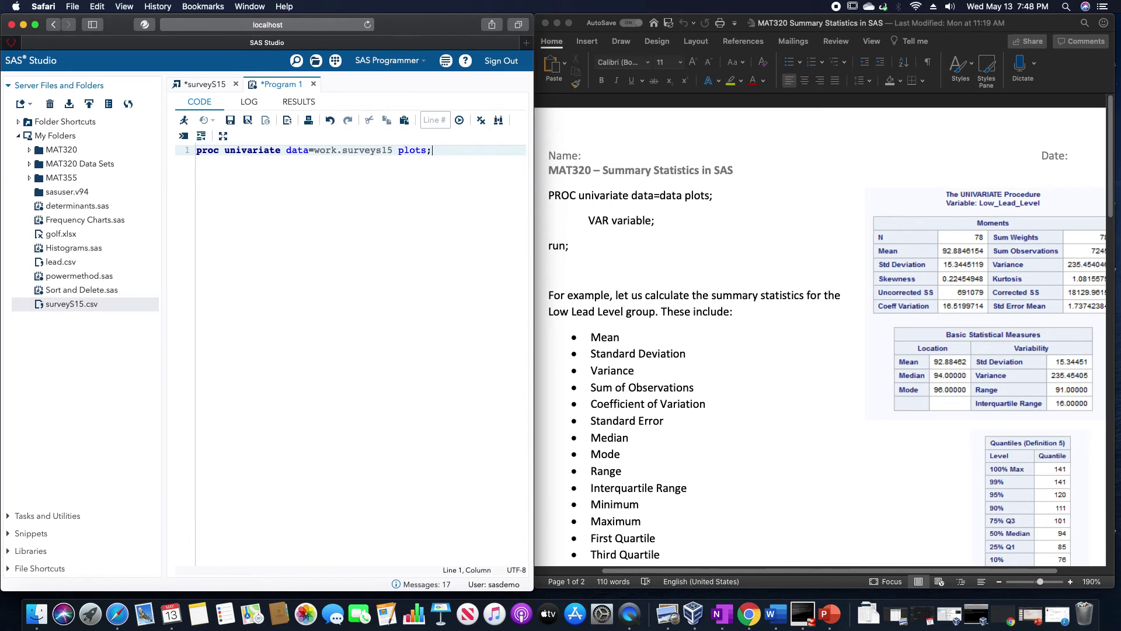
{"action": "key", "text": "Return"}
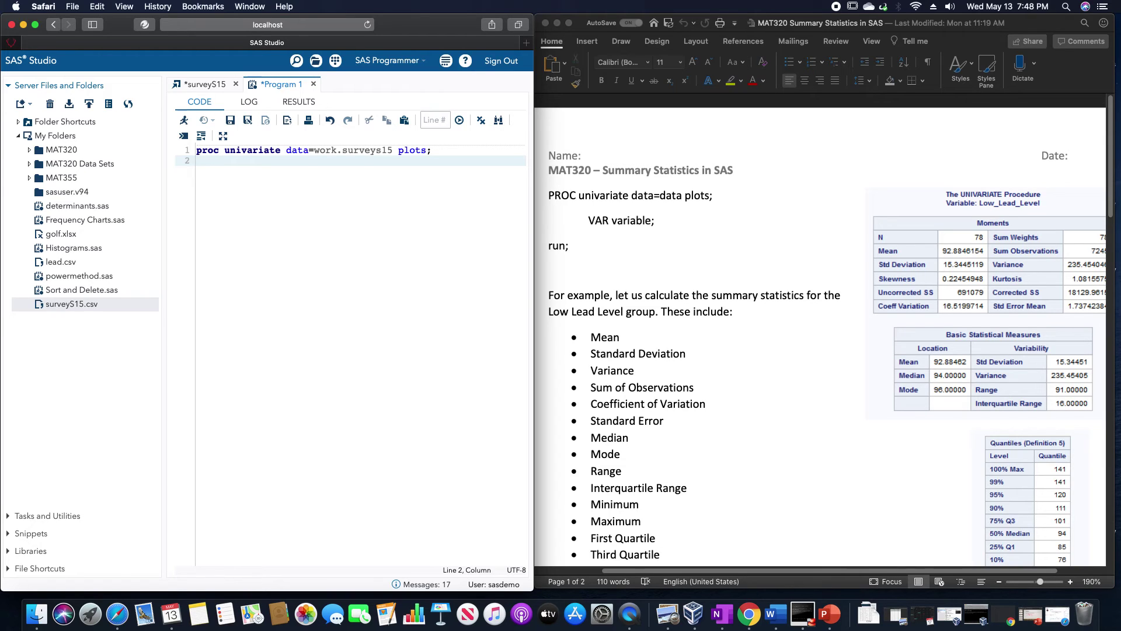
Add var first_kiss; and run; lines, then run the program.
{"action": "type", "text": "v"}
{"action": "key", "text": "BackSpace"}
{"action": "type", "text": "var "}
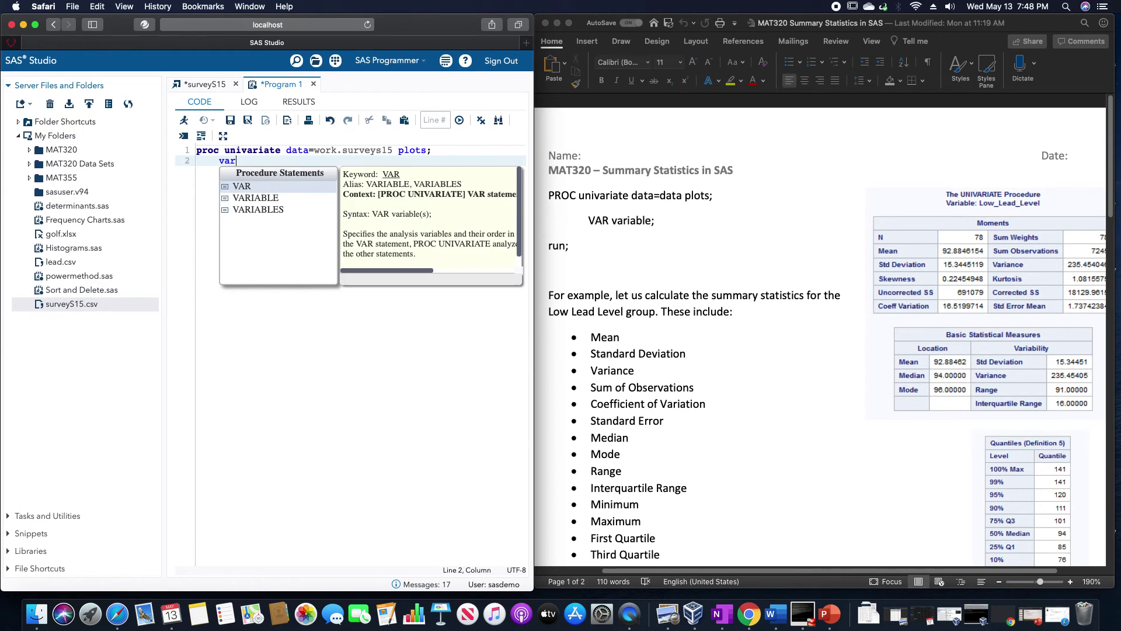
{"action": "type", "text": "first_kiss;"}
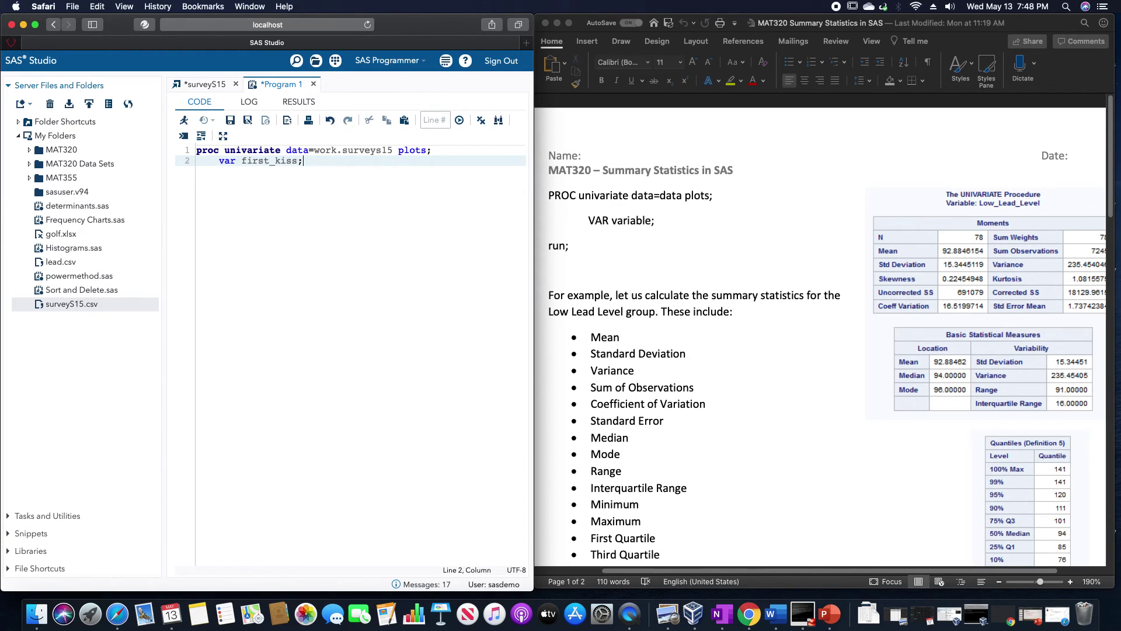
{"action": "key", "text": "Return"}
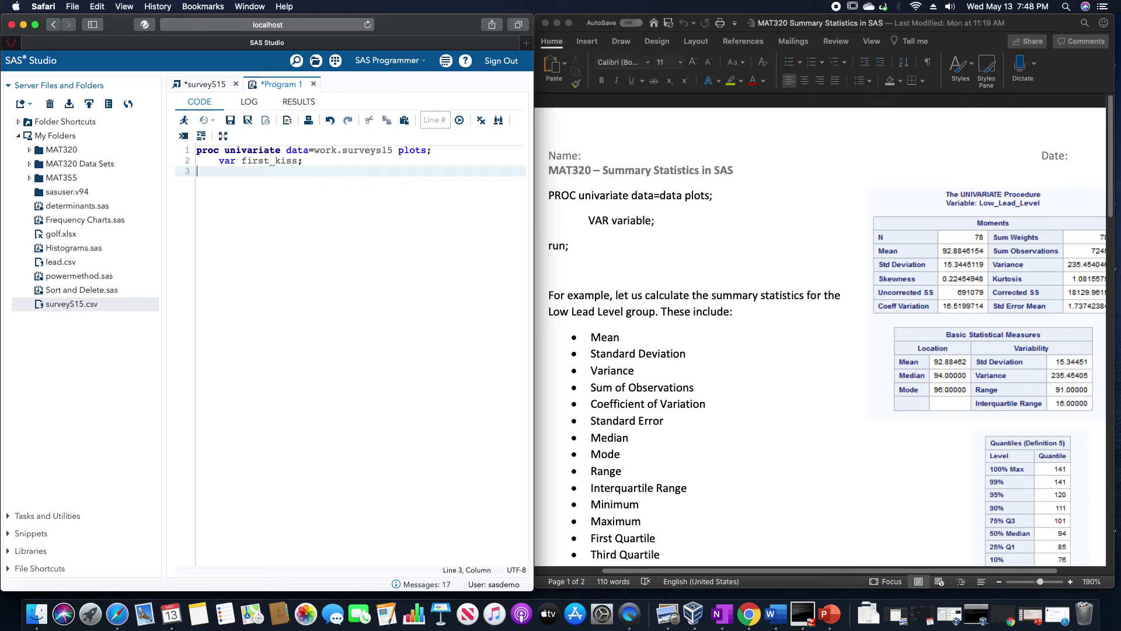
{"action": "type", "text": "run;"}
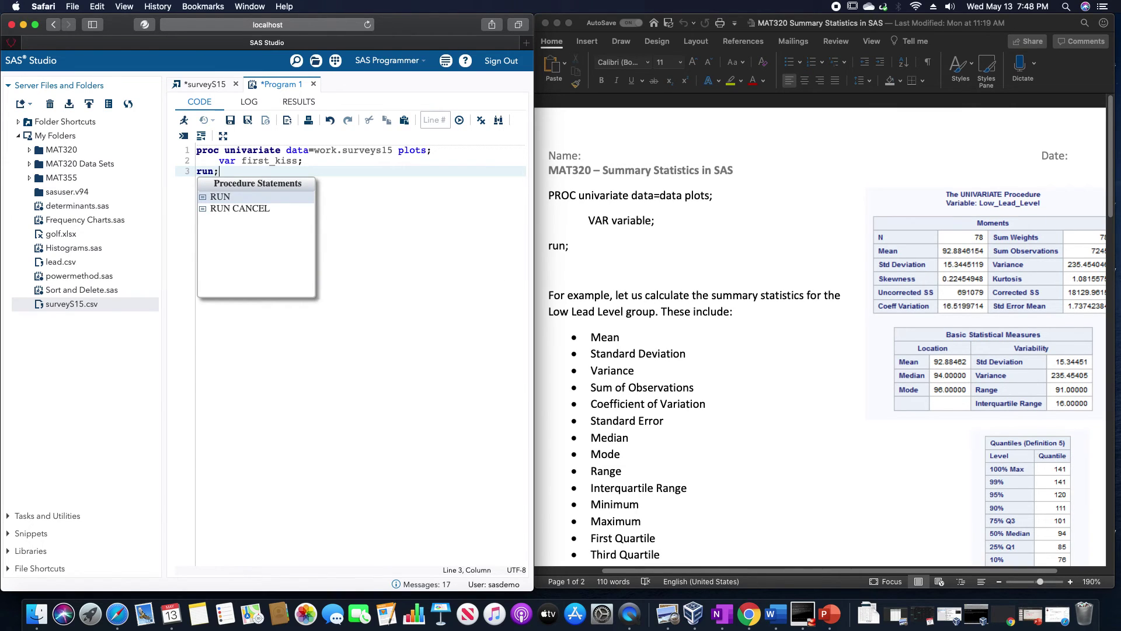
{"action": "left_click", "coordinate": [184, 120]}
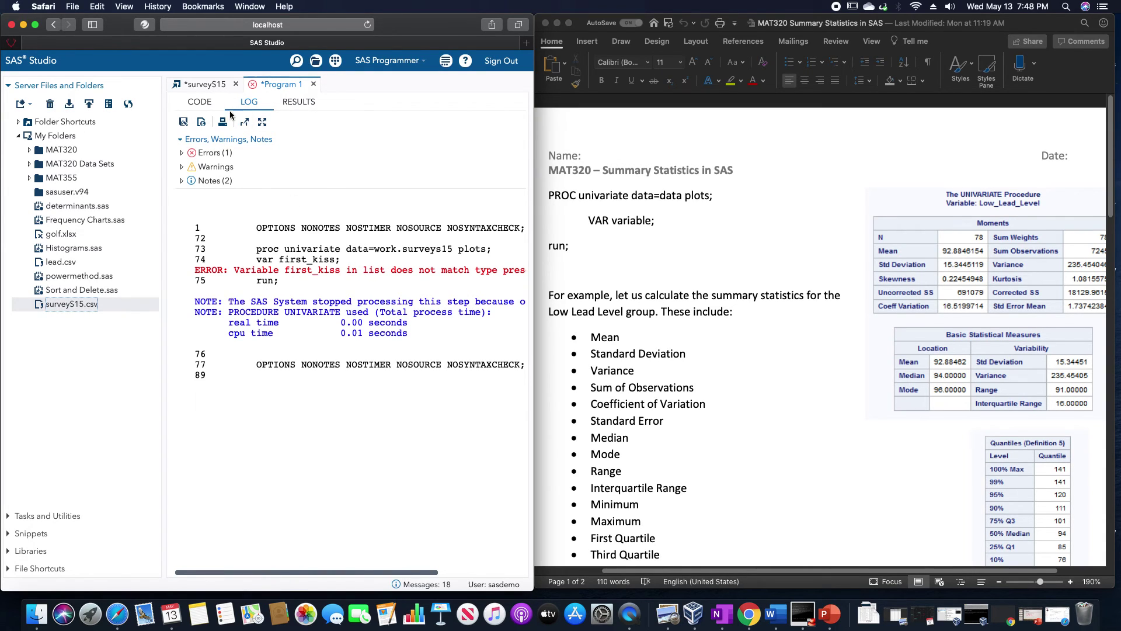
Sort surveyS15 by first_kiss and countries_visited (both orders) to spot NA values, then return to Program 1.
{"action": "left_click", "coordinate": [213, 88]}
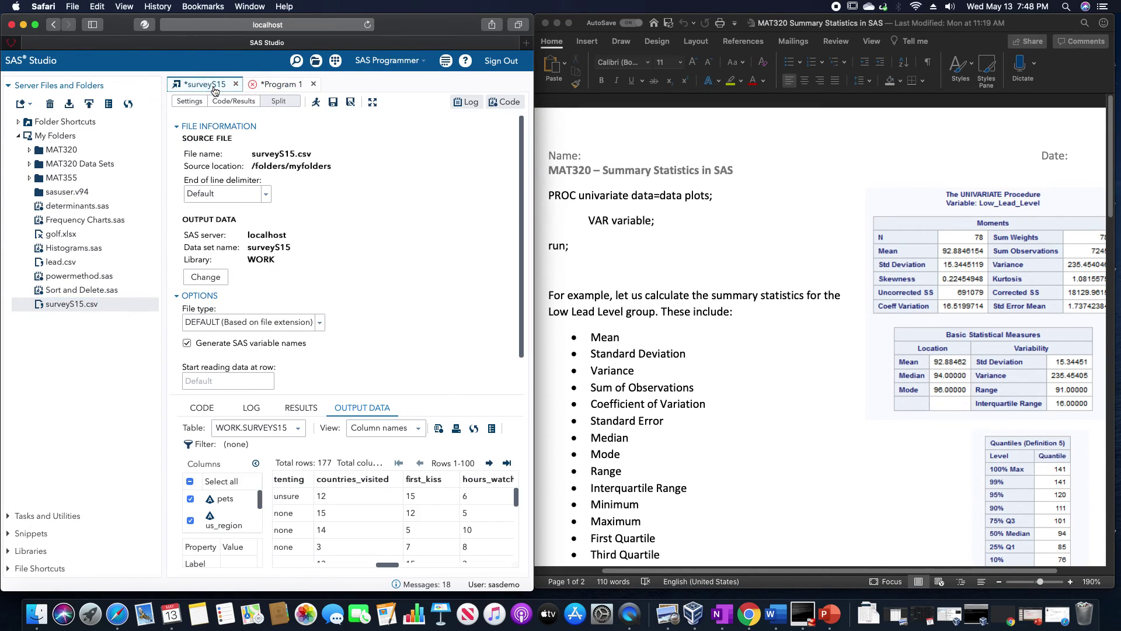
{"action": "left_click", "coordinate": [437, 479]}
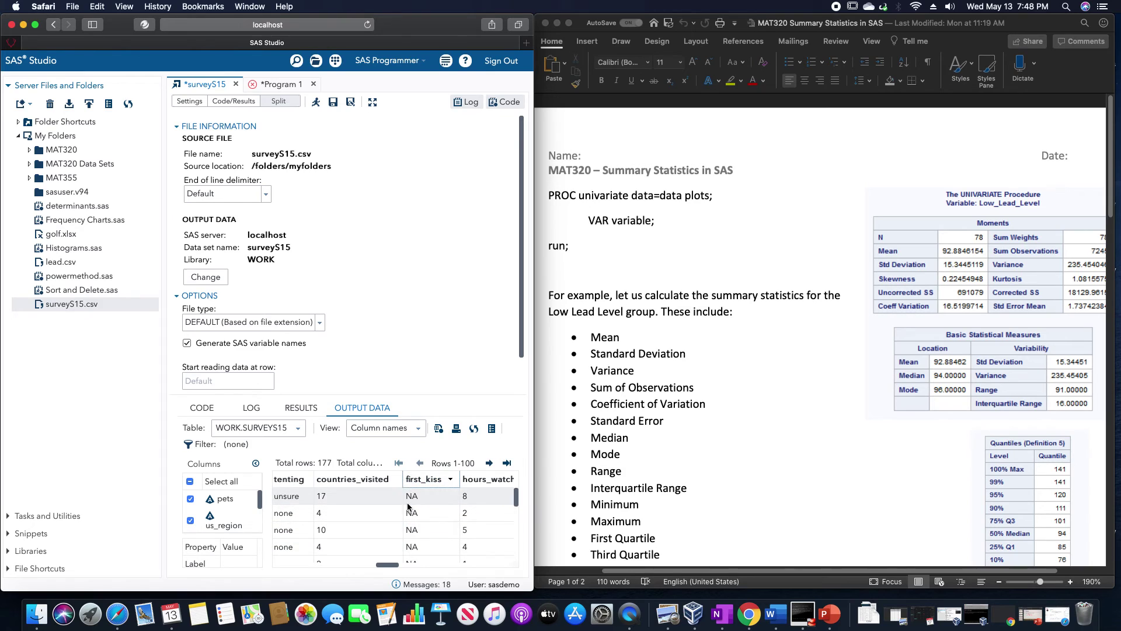
{"action": "left_click", "coordinate": [371, 479]}
{"action": "left_click", "coordinate": [371, 479]}
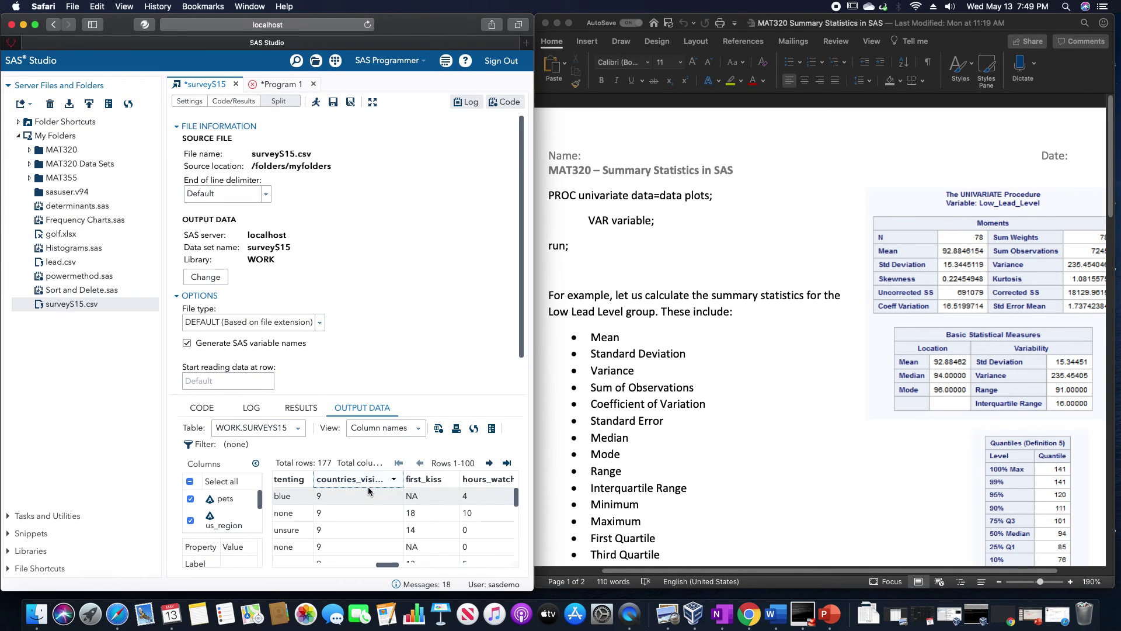
{"action": "left_click", "coordinate": [367, 481]}
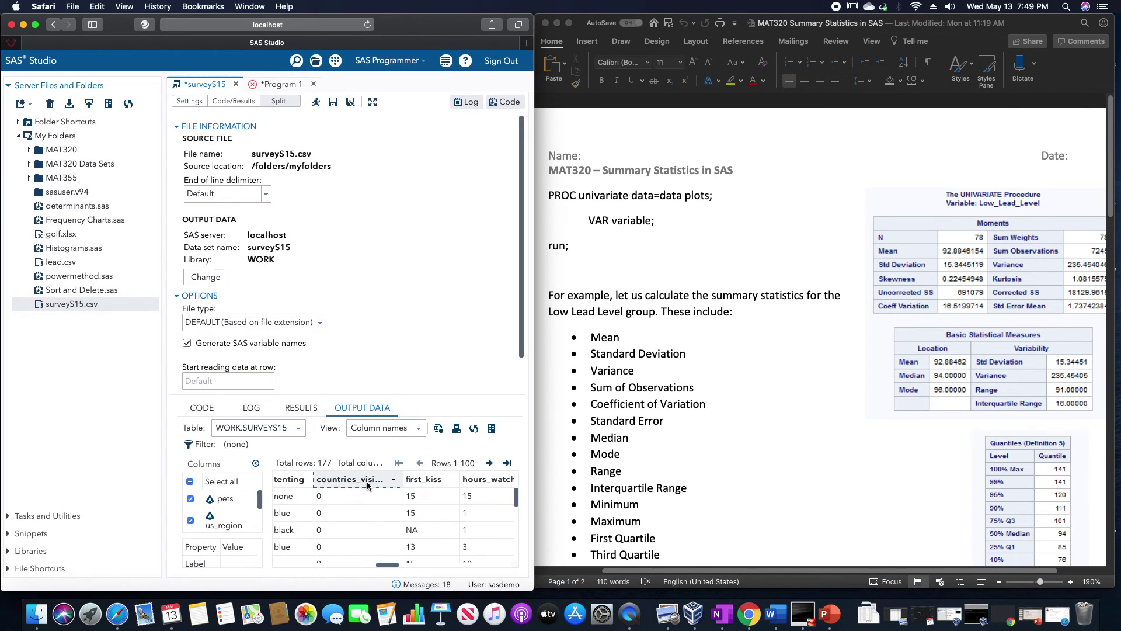
{"action": "left_click", "coordinate": [277, 87]}
Change the VAR variable from first_kiss to countries_visited and rerun the program.
{"action": "left_click", "coordinate": [204, 103]}
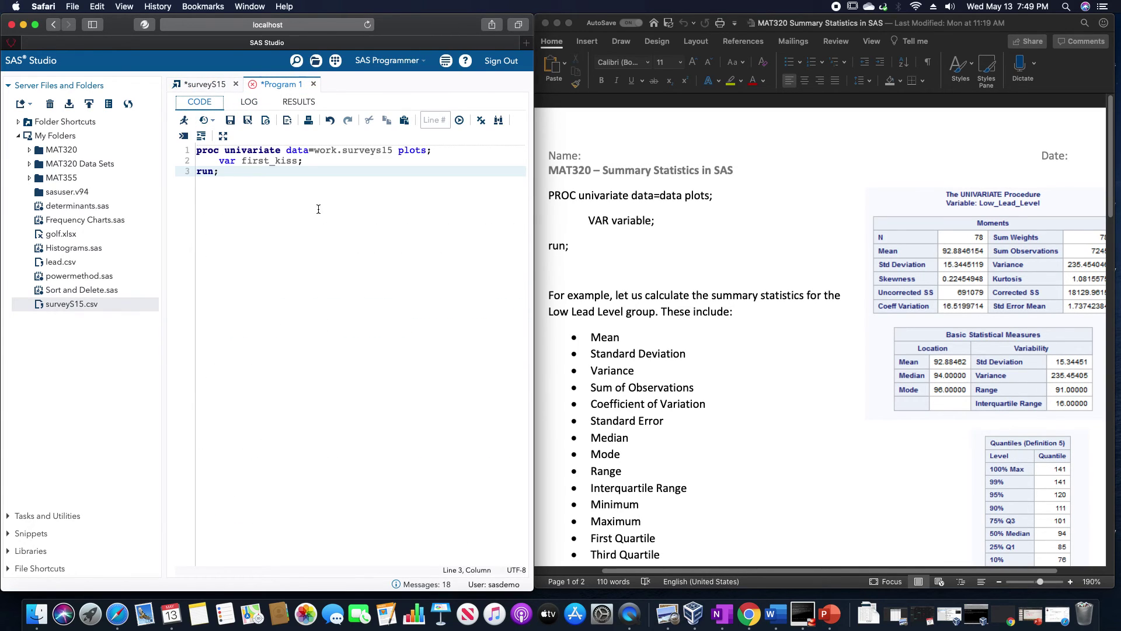
{"action": "left_click_drag", "start_coordinate": [298, 161], "coordinate": [242, 161]}
{"action": "type", "text": "countr"}
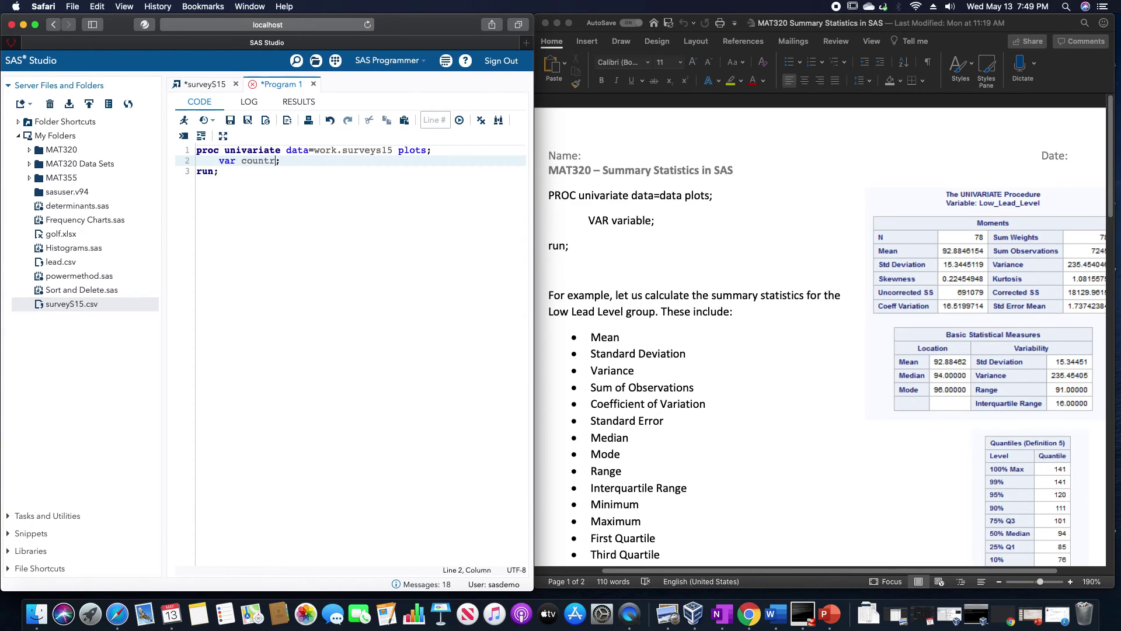
{"action": "type", "text": "ies_visited"}
{"action": "left_click", "coordinate": [183, 120]}
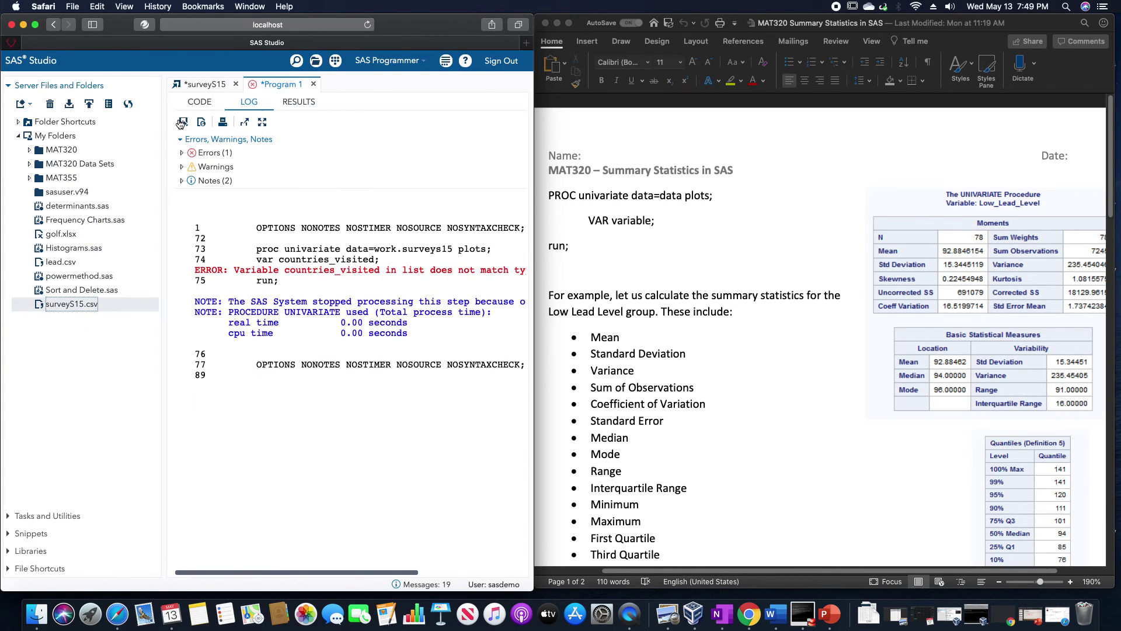
Browse the surveyS15 data sorted by num_siblings, then return to Program 1.
{"action": "left_click", "coordinate": [197, 84]}
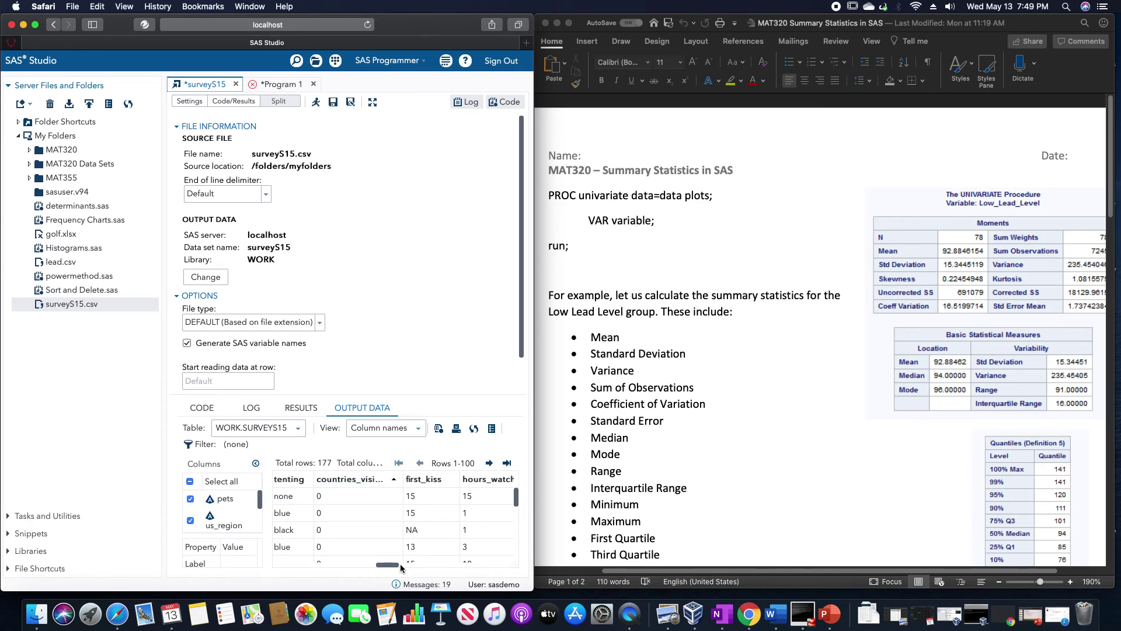
{"action": "left_click_drag", "start_coordinate": [395, 565], "coordinate": [352, 565]}
{"action": "left_click", "coordinate": [416, 479]}
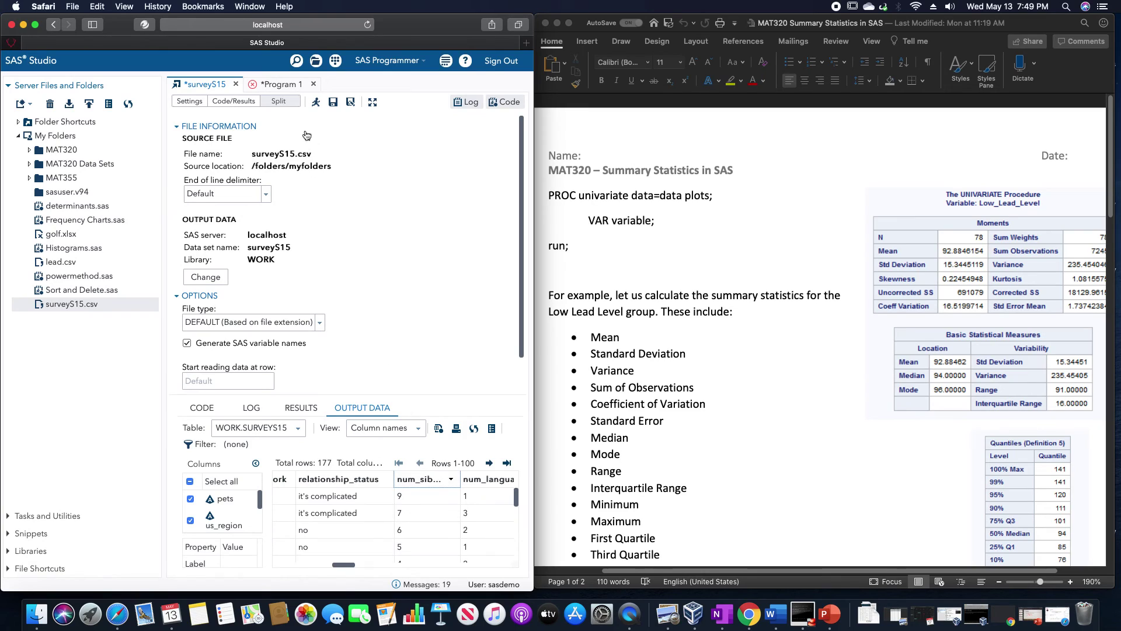
{"action": "left_click", "coordinate": [281, 84]}
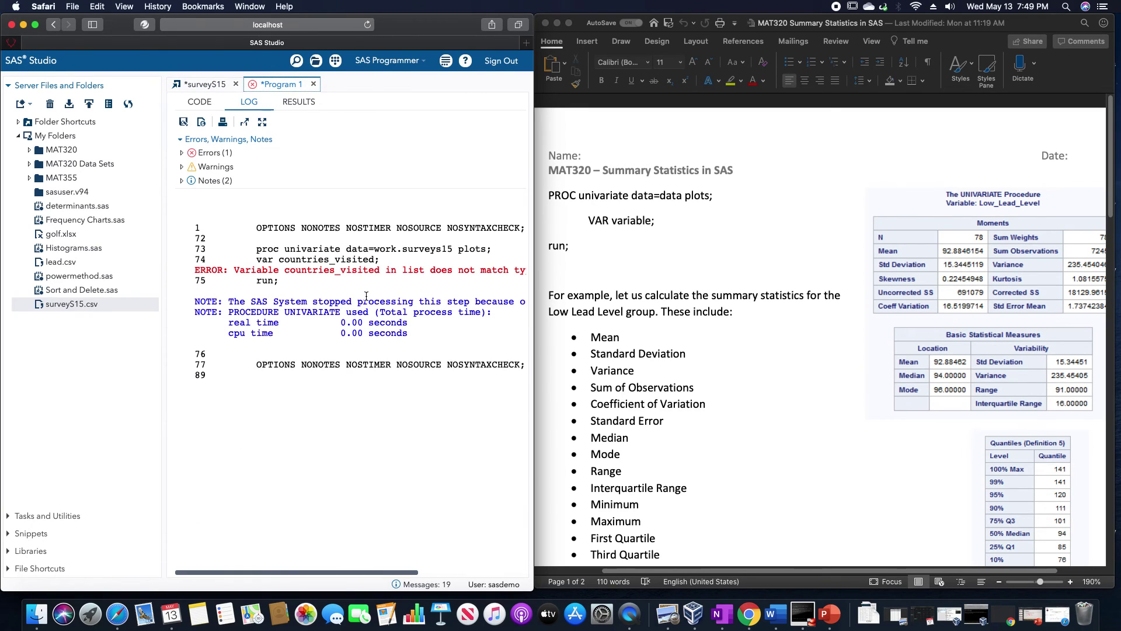
Change the VAR variable to num_siblings and run the program.
{"action": "left_click", "coordinate": [199, 101]}
{"action": "left_click", "coordinate": [337, 160]}
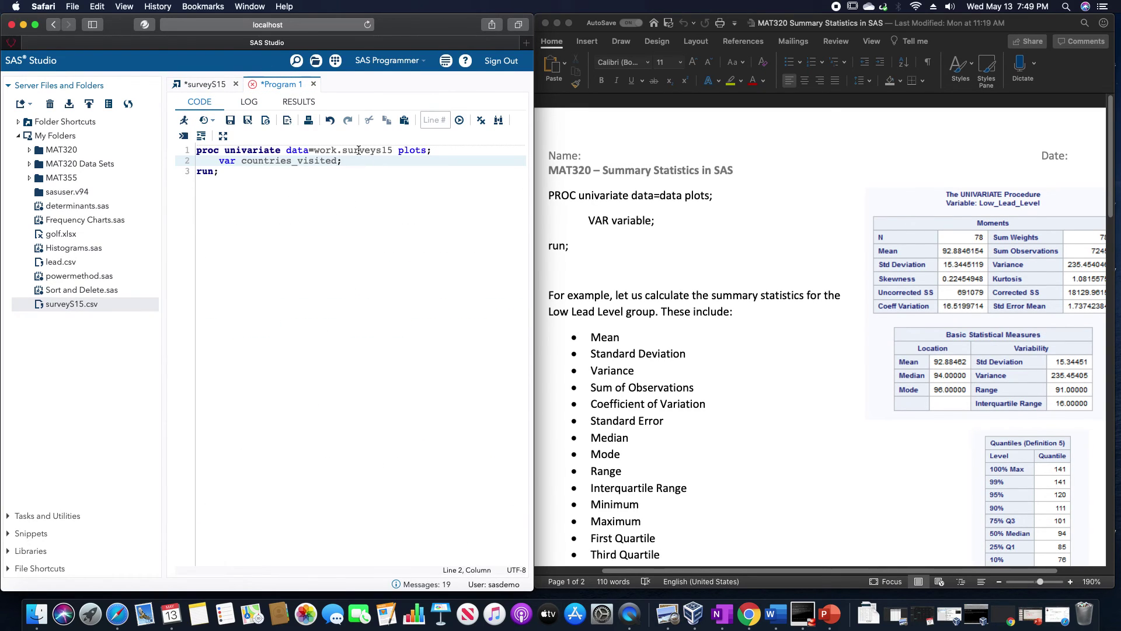
{"action": "key", "text": "BackSpace"}
{"action": "key", "text": "BackSpace"}
{"action": "key", "text": "BackSpace"}
{"action": "key", "text": "BackSpace"}
{"action": "key", "text": "BackSpace"}
{"action": "key", "text": "BackSpace"}
{"action": "key", "text": "BackSpace"}
{"action": "key", "text": "BackSpace"}
{"action": "key", "text": "BackSpace"}
{"action": "key", "text": "BackSpace"}
{"action": "key", "text": "BackSpace"}
{"action": "key", "text": "BackSpace"}
{"action": "key", "text": "BackSpace"}
{"action": "key", "text": "BackSpace"}
{"action": "key", "text": "BackSpace"}
{"action": "type", "text": "num_sibiling"}
{"action": "left_click", "coordinate": [184, 120]}
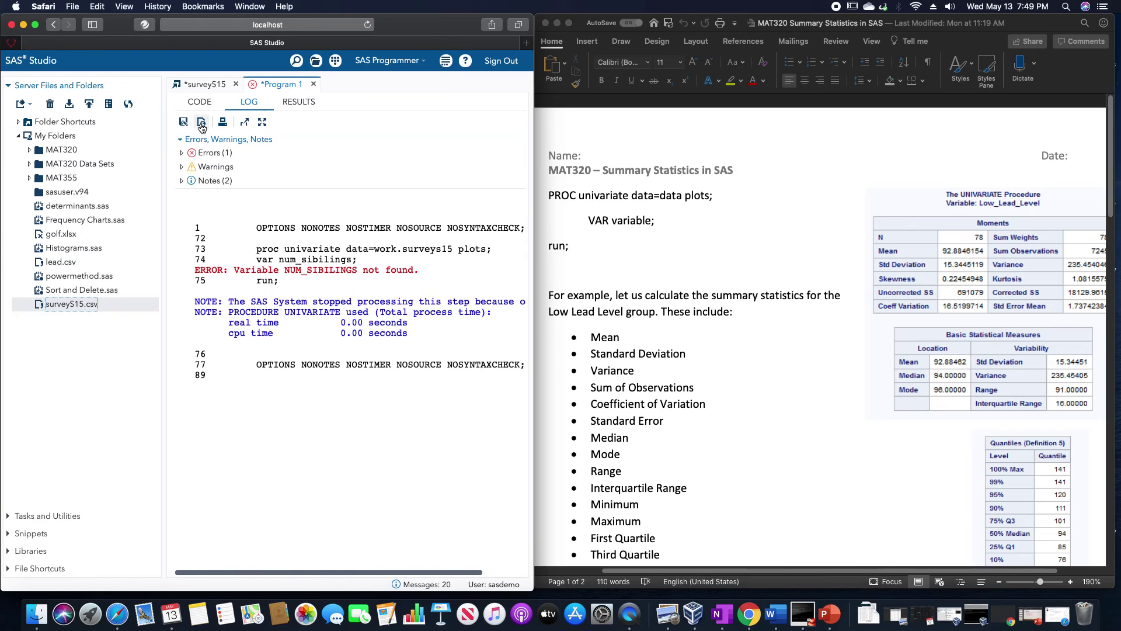
Widen the num_siblings column to check its name, rerun the program, and return to surveyS15.
{"action": "left_click", "coordinate": [200, 85]}
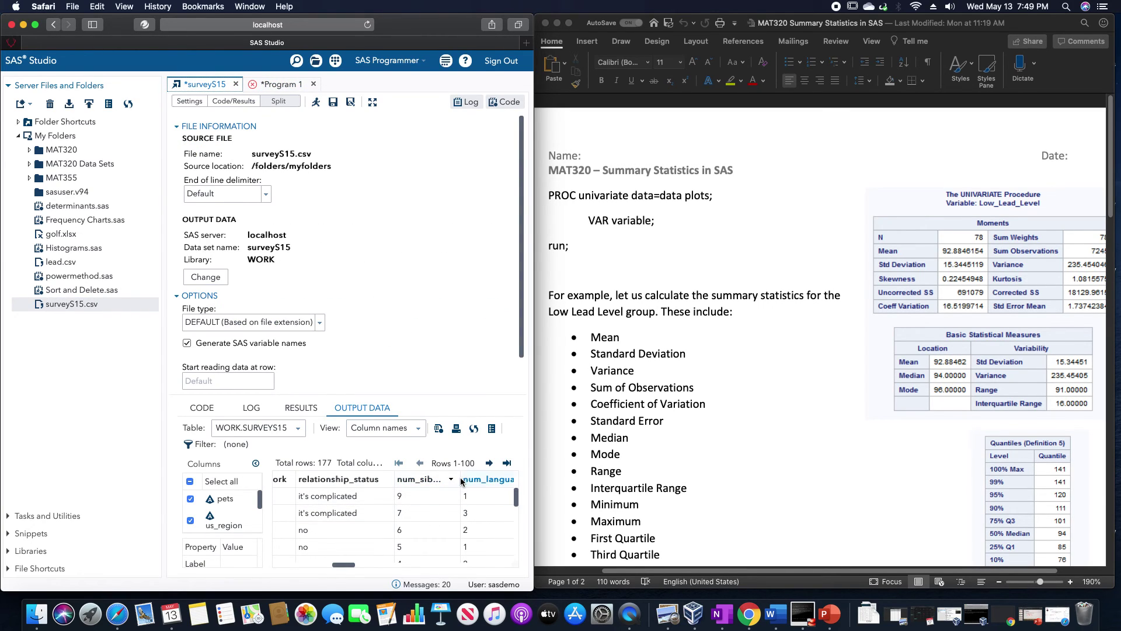
{"action": "left_click_drag", "start_coordinate": [461, 480], "coordinate": [485, 481]}
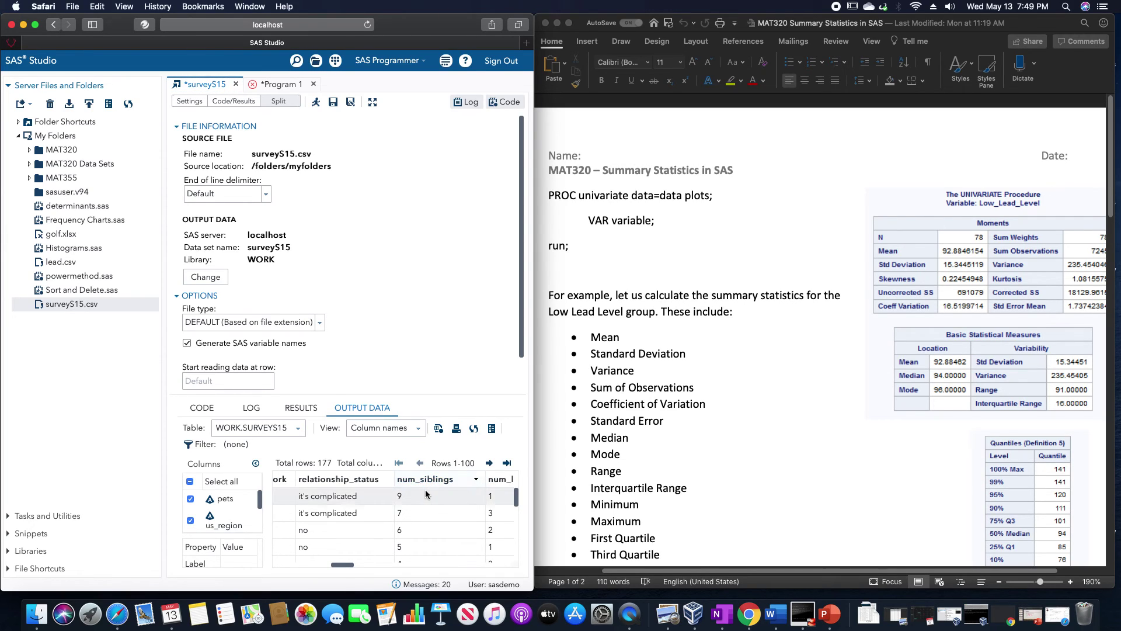
{"action": "left_click", "coordinate": [253, 88]}
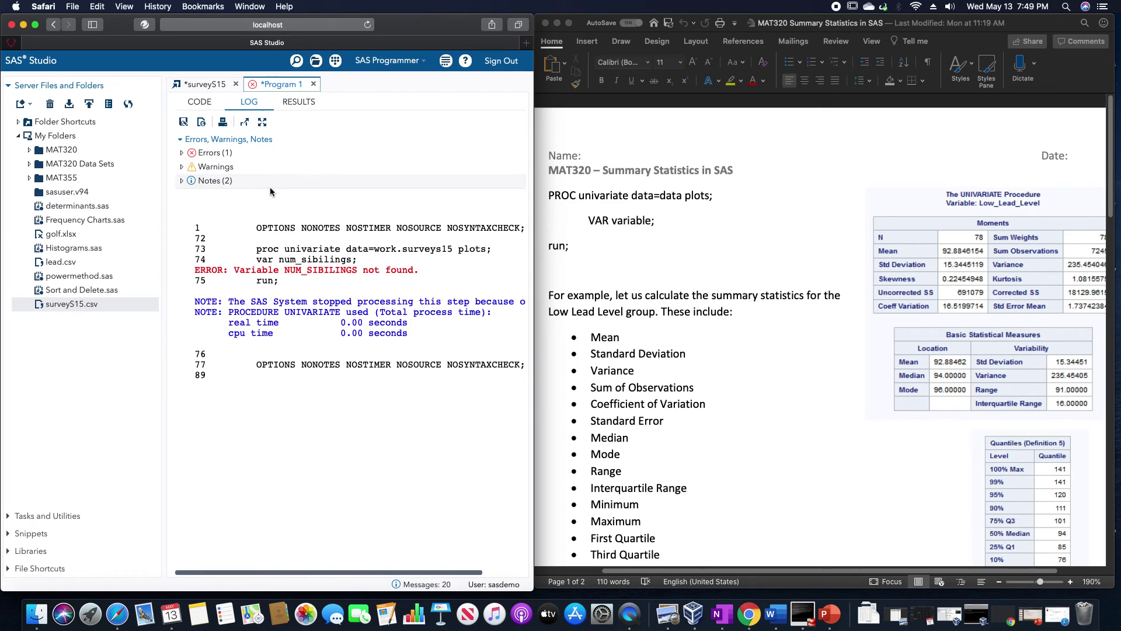
{"action": "left_click", "coordinate": [206, 103]}
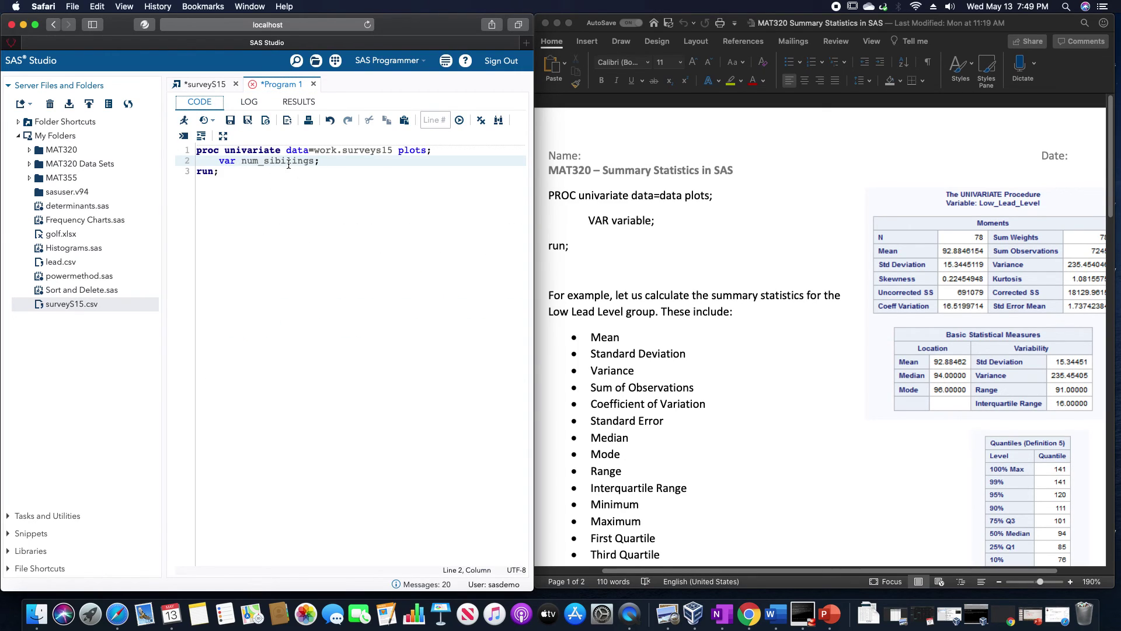
{"action": "left_click", "coordinate": [187, 124]}
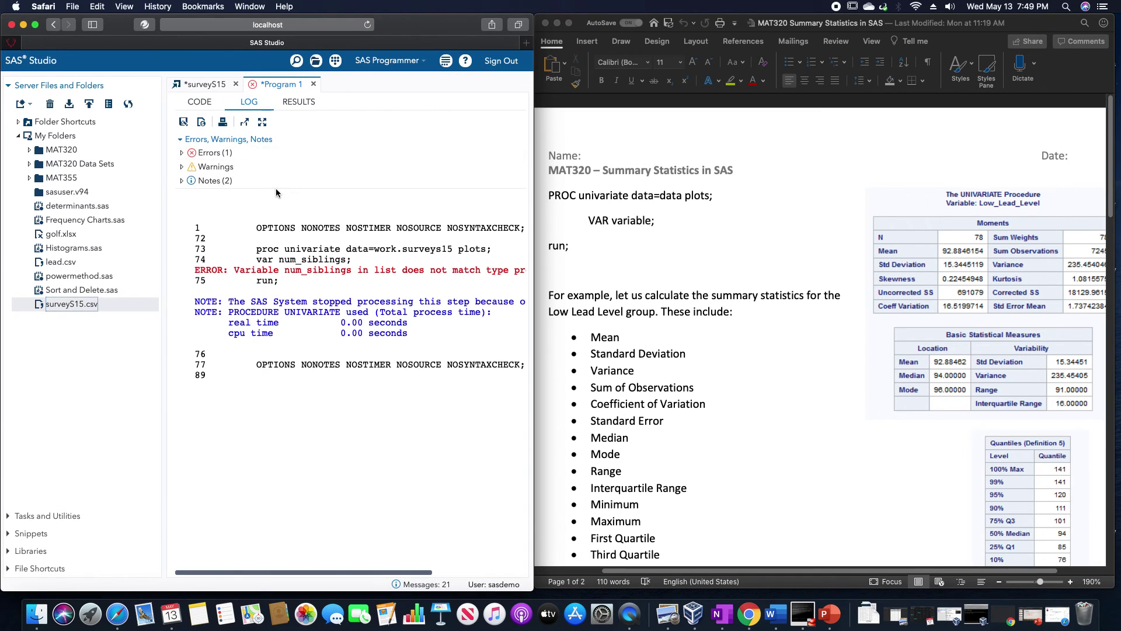
{"action": "left_click", "coordinate": [201, 84]}
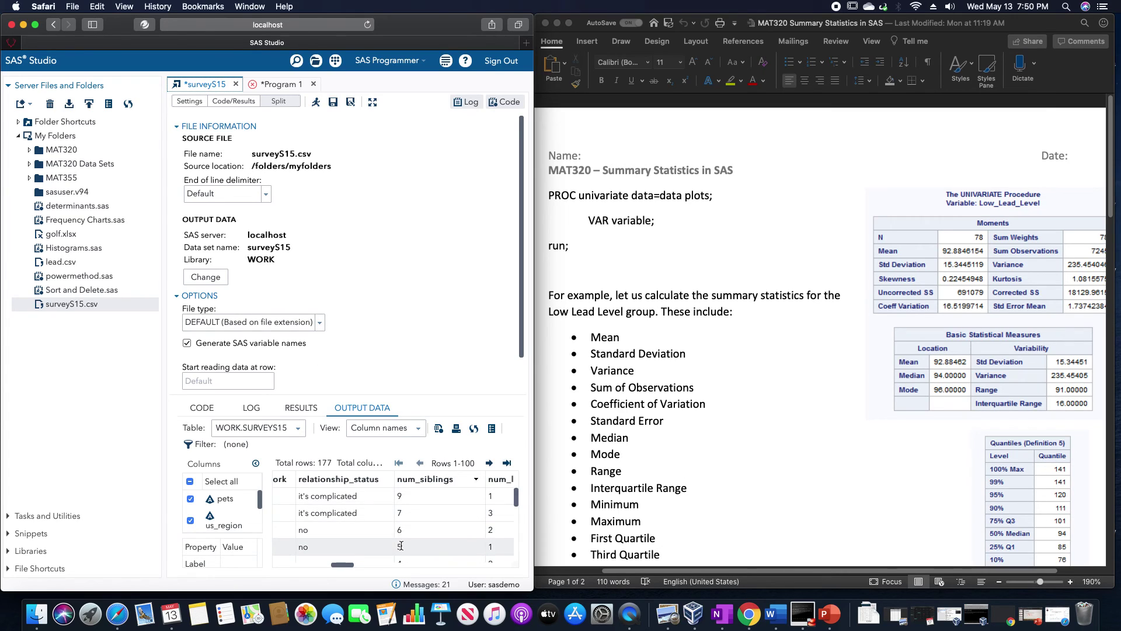
Scroll the surveyS15 grid and sort it by pets (both orders) and pizza_consumption.
{"action": "left_click_drag", "start_coordinate": [352, 563], "coordinate": [433, 528]}
{"action": "left_click_drag", "start_coordinate": [363, 564], "coordinate": [504, 558]}
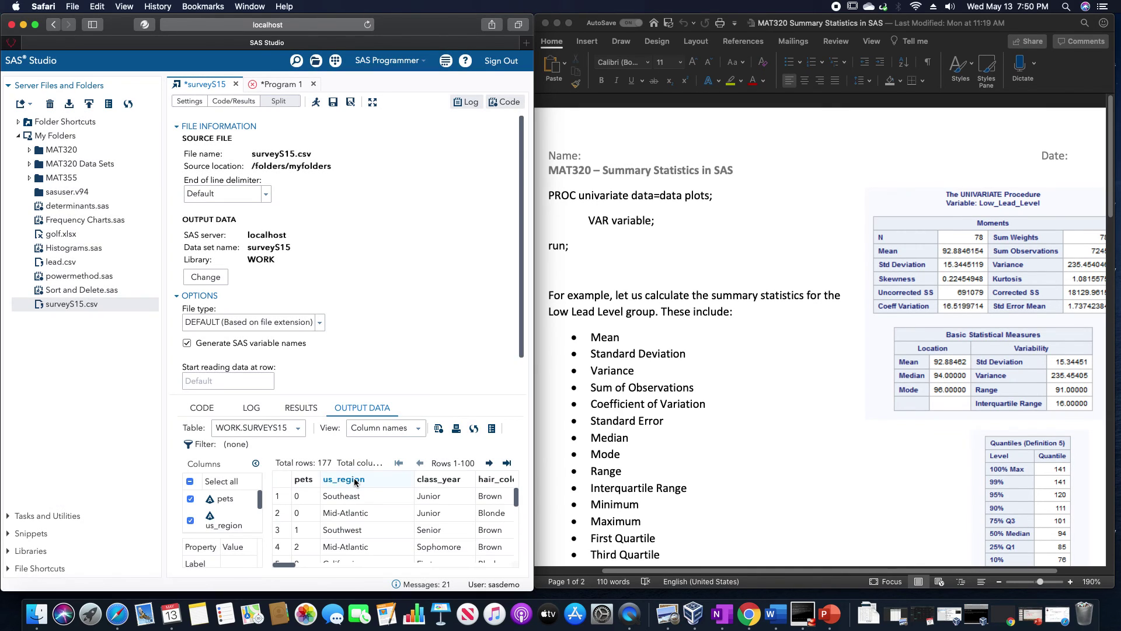
{"action": "left_click", "coordinate": [302, 479]}
{"action": "left_click", "coordinate": [302, 481]}
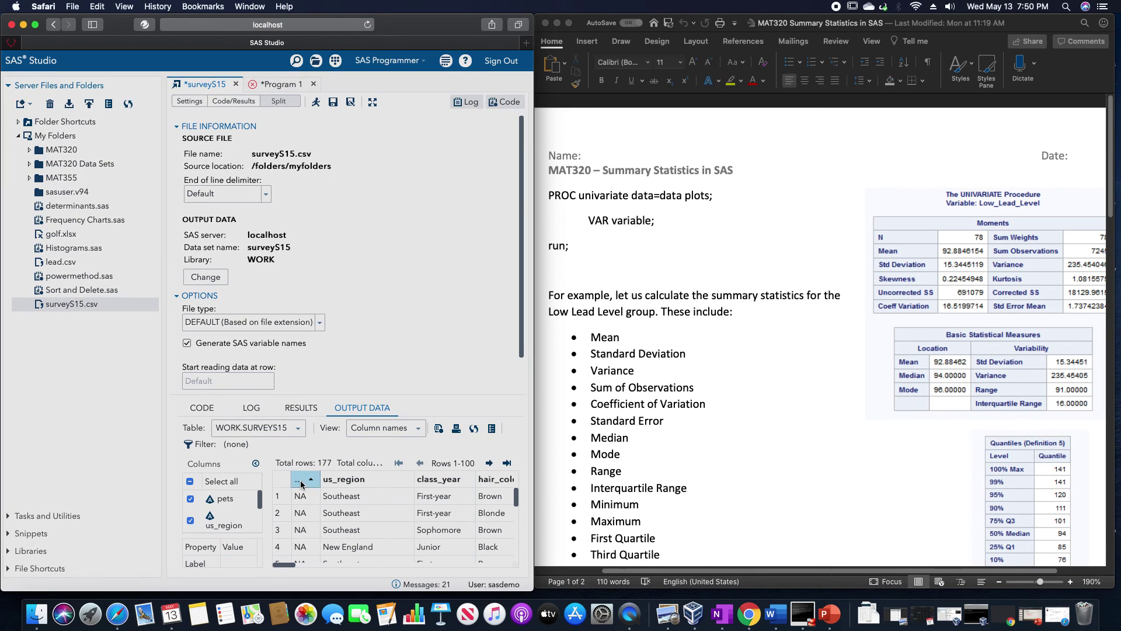
{"action": "left_click_drag", "start_coordinate": [285, 565], "coordinate": [431, 565]}
{"action": "left_click", "coordinate": [458, 480]}
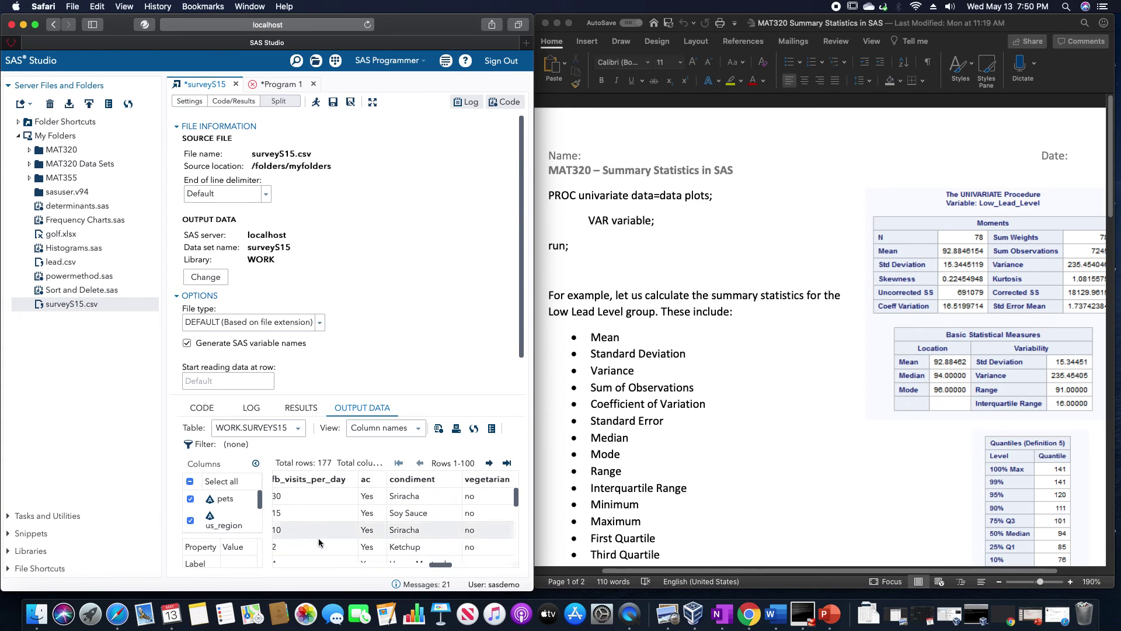
{"action": "left_click", "coordinate": [435, 561]}
{"action": "left_click_drag", "start_coordinate": [434, 566], "coordinate": [420, 566]}
Sort by fb_visits_per_day, then hours_watching_television and countries_visited in descending order.
{"action": "left_click", "coordinate": [440, 480]}
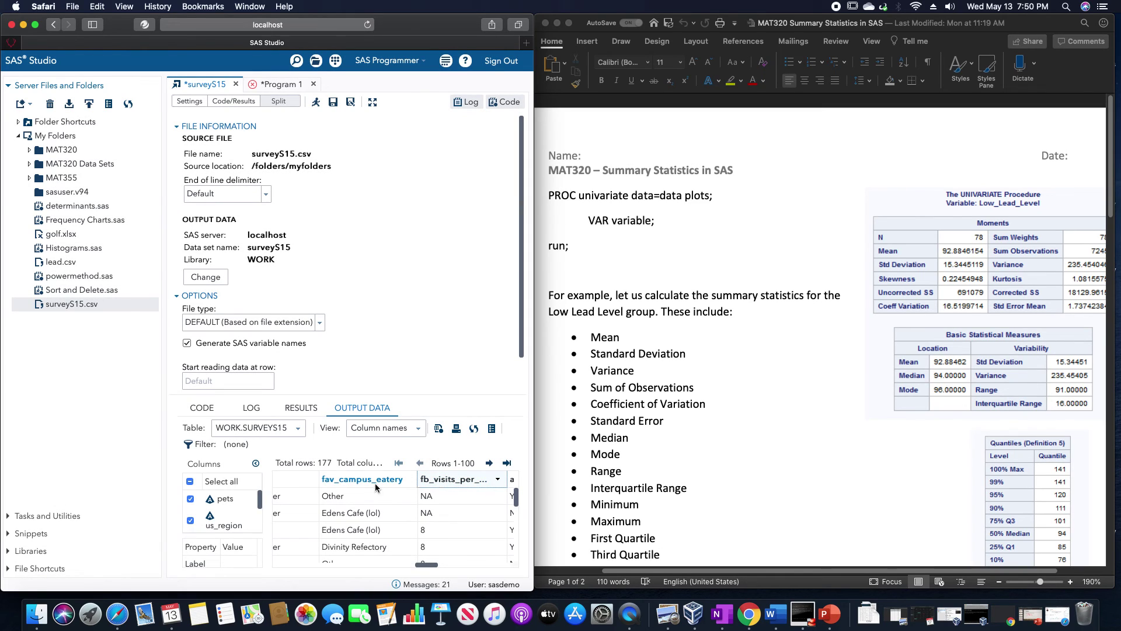
{"action": "left_click", "coordinate": [402, 566]}
{"action": "left_click", "coordinate": [342, 478]}
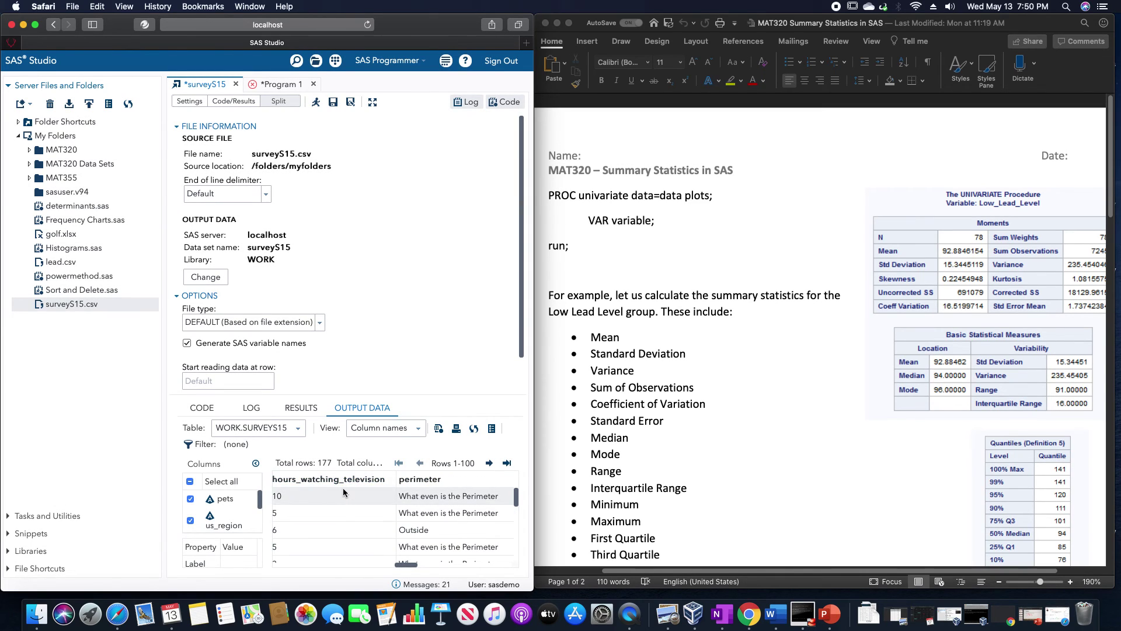
{"action": "left_click", "coordinate": [343, 480]}
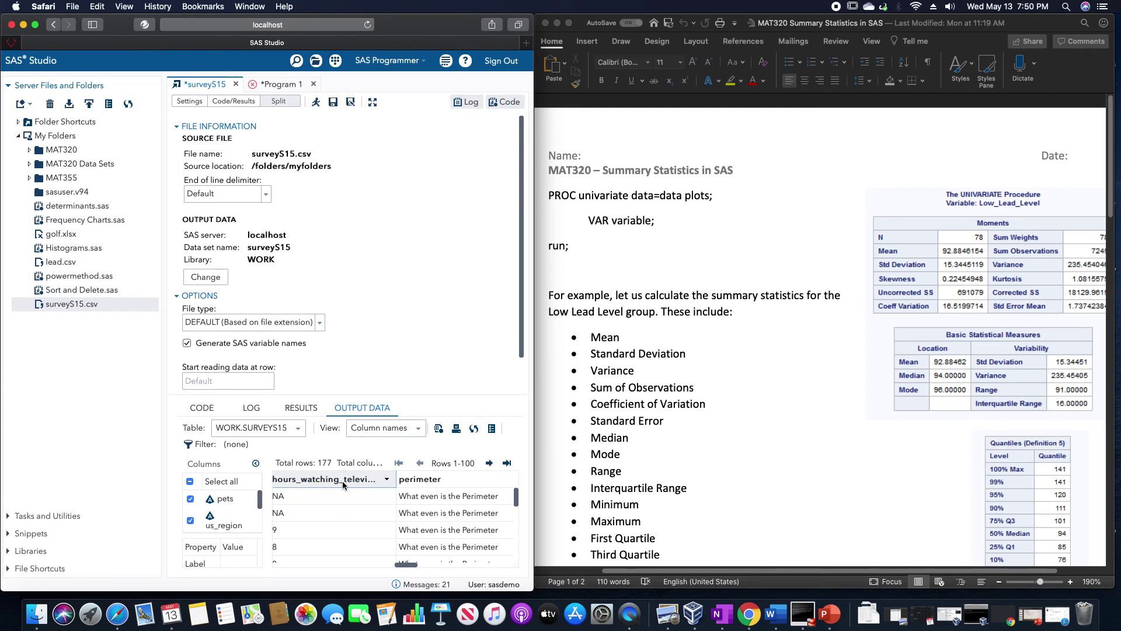
{"action": "left_click_drag", "start_coordinate": [414, 562], "coordinate": [391, 566]}
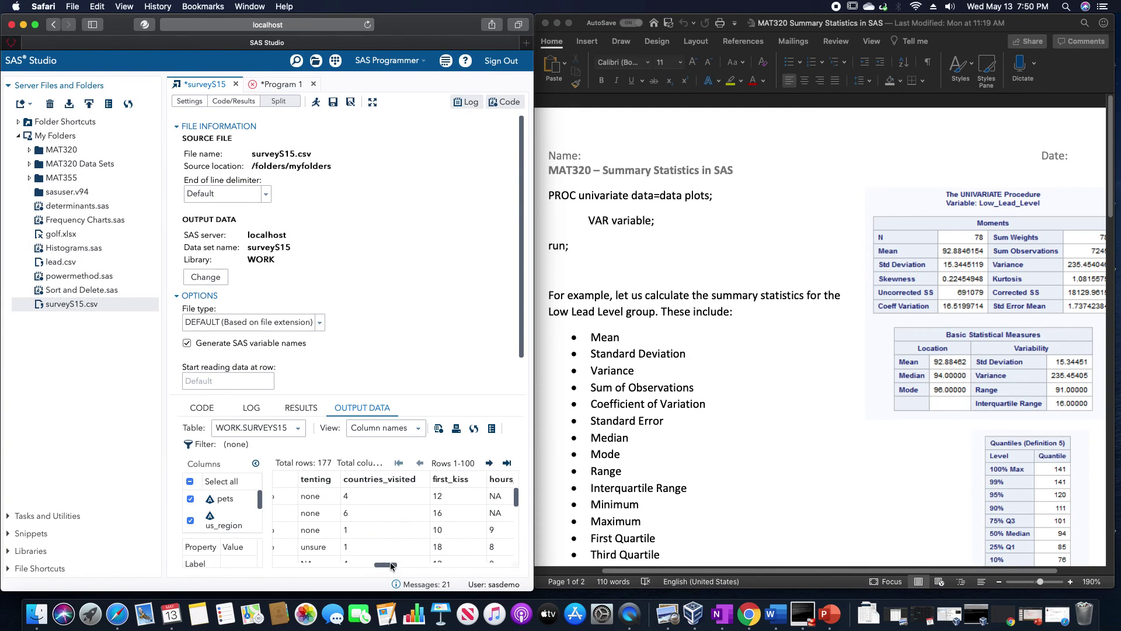
{"action": "left_click", "coordinate": [385, 480]}
{"action": "left_click", "coordinate": [384, 479]}
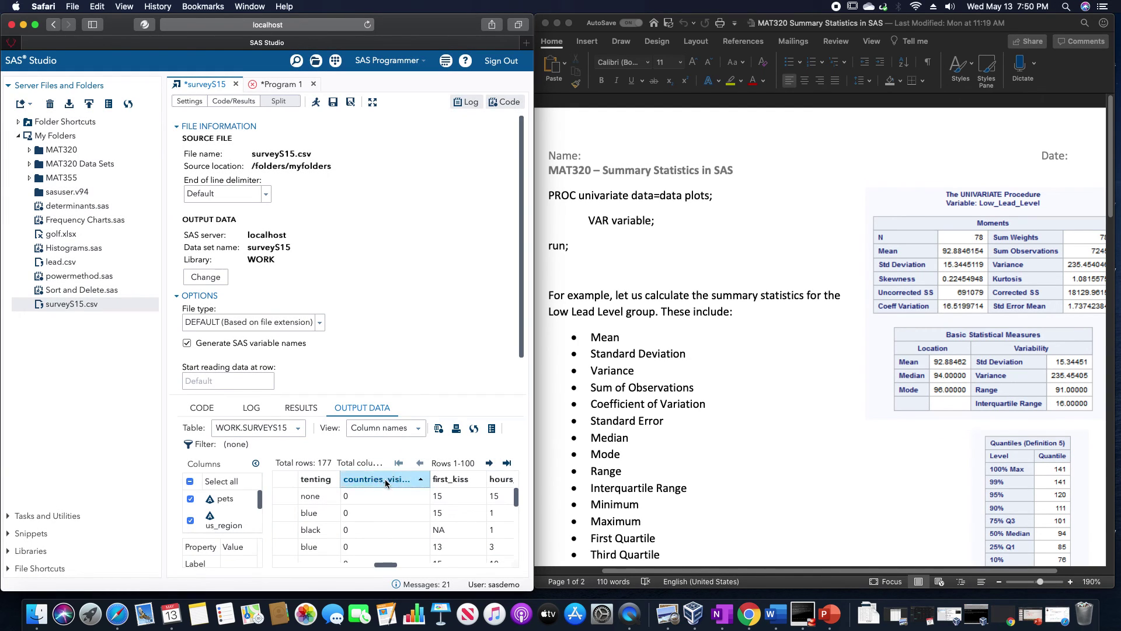
{"action": "left_click_drag", "start_coordinate": [383, 564], "coordinate": [359, 564]}
Sort by nights_drinking and num_languages descending, then close the surveyS15 tab.
{"action": "left_click", "coordinate": [388, 481]}
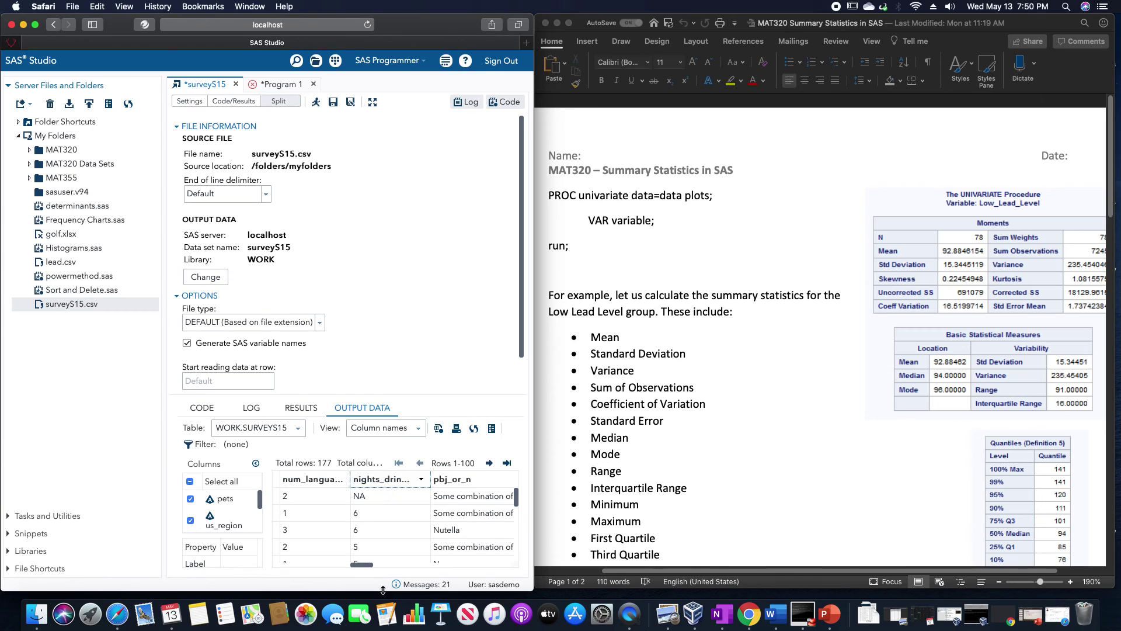
{"action": "left_click_drag", "start_coordinate": [369, 568], "coordinate": [361, 566]}
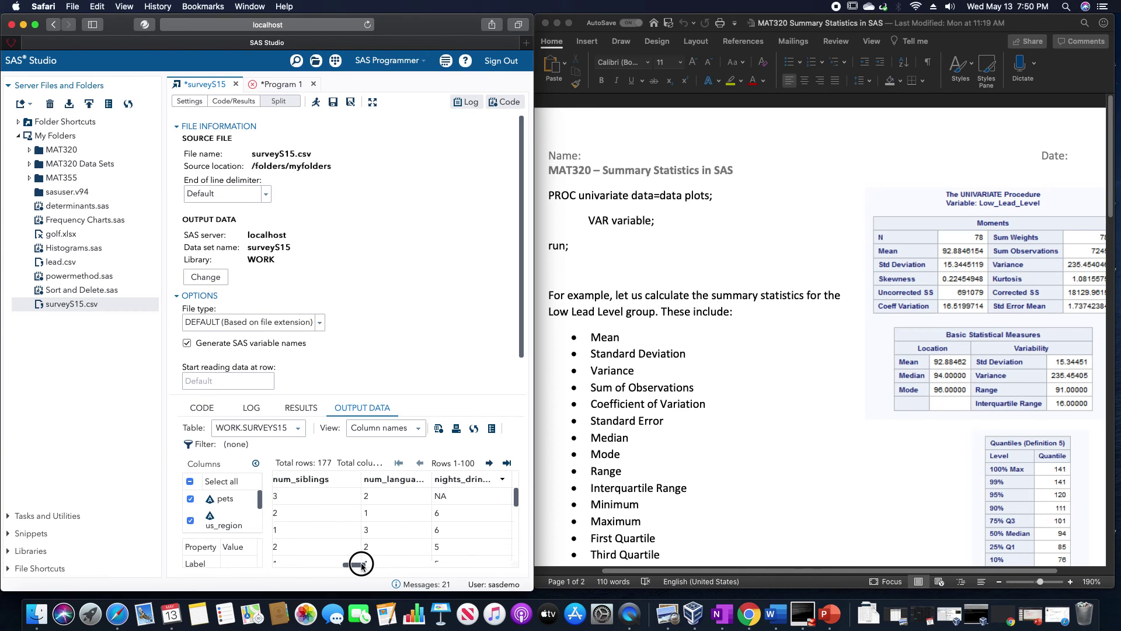
{"action": "left_click", "coordinate": [384, 485]}
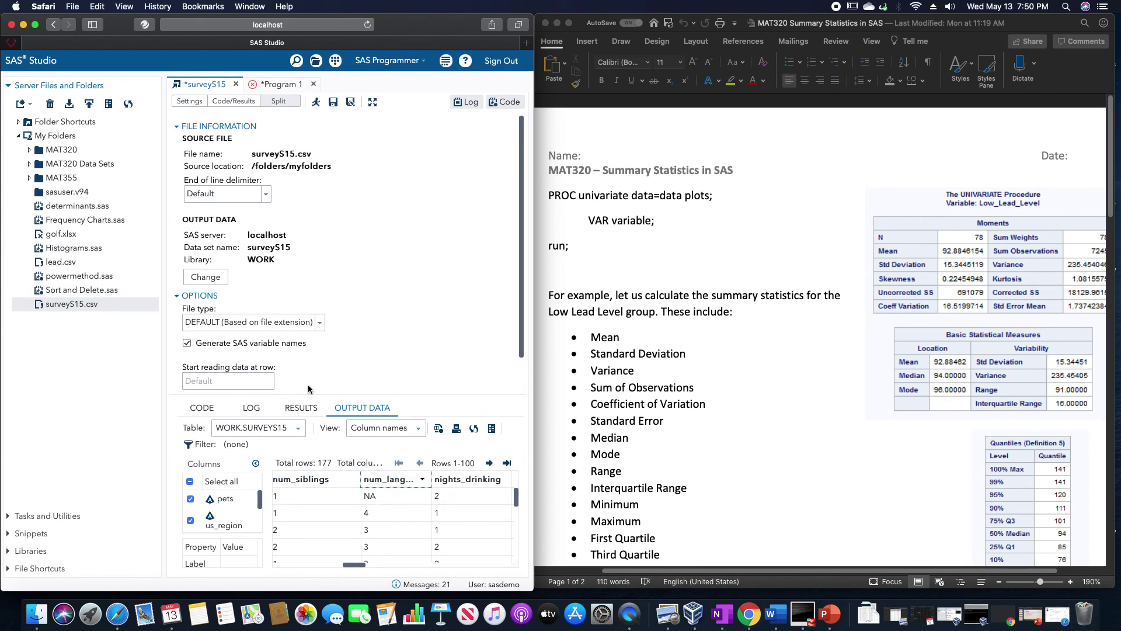
{"action": "left_click", "coordinate": [235, 84]}
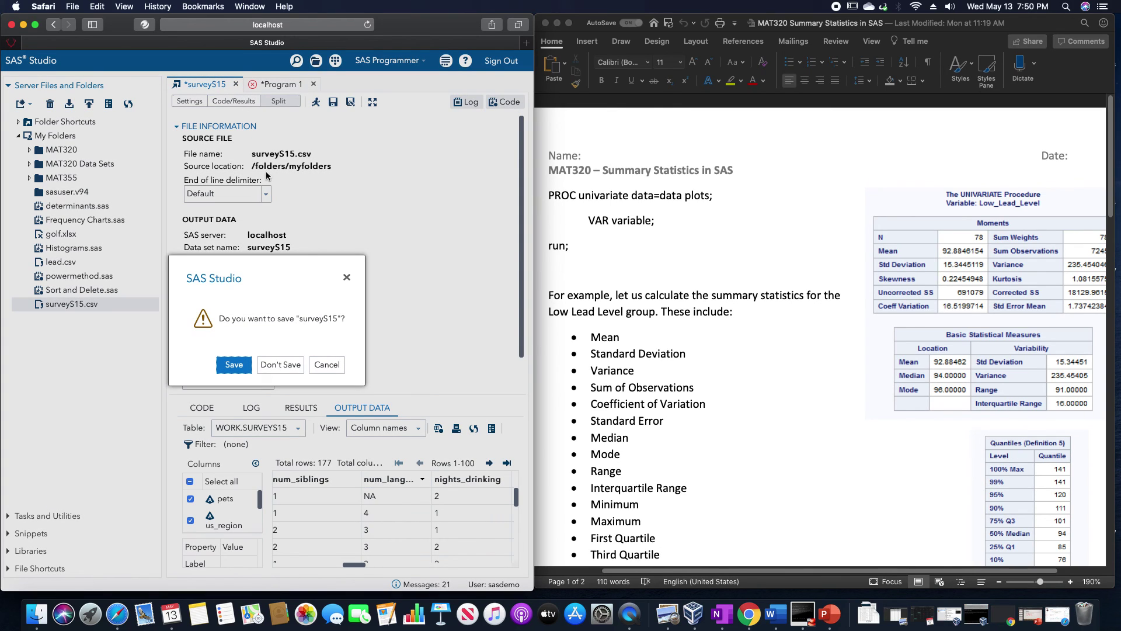
Discard surveyS15 changes, then import lead.csv as WORK.lead, replacing the existing data set.
{"action": "left_click", "coordinate": [289, 368]}
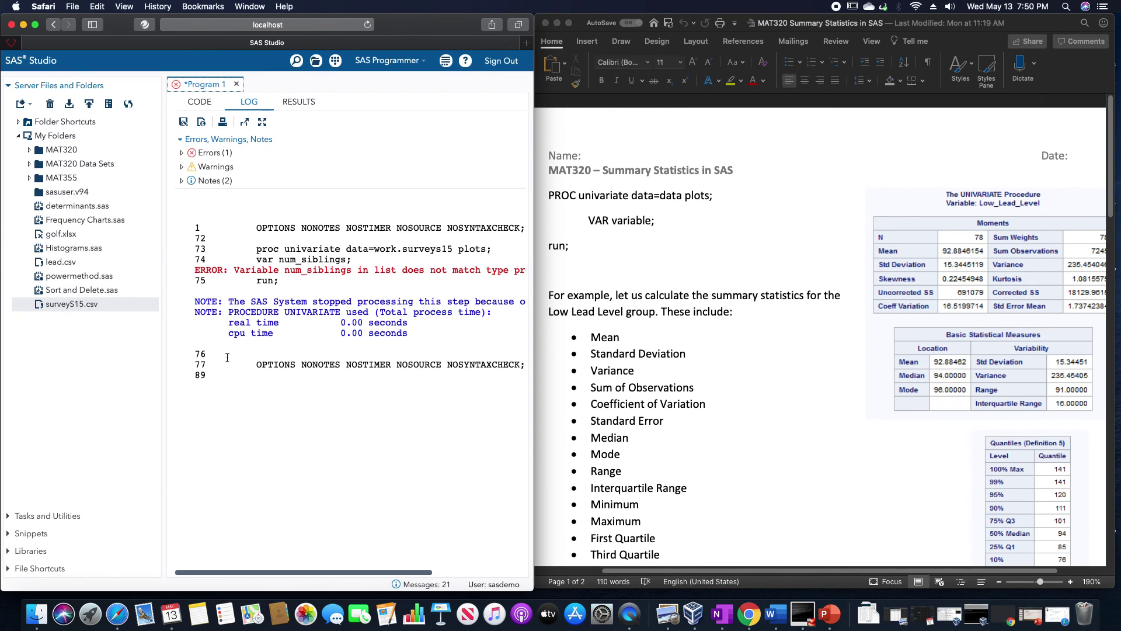
{"action": "double_click", "coordinate": [88, 265]}
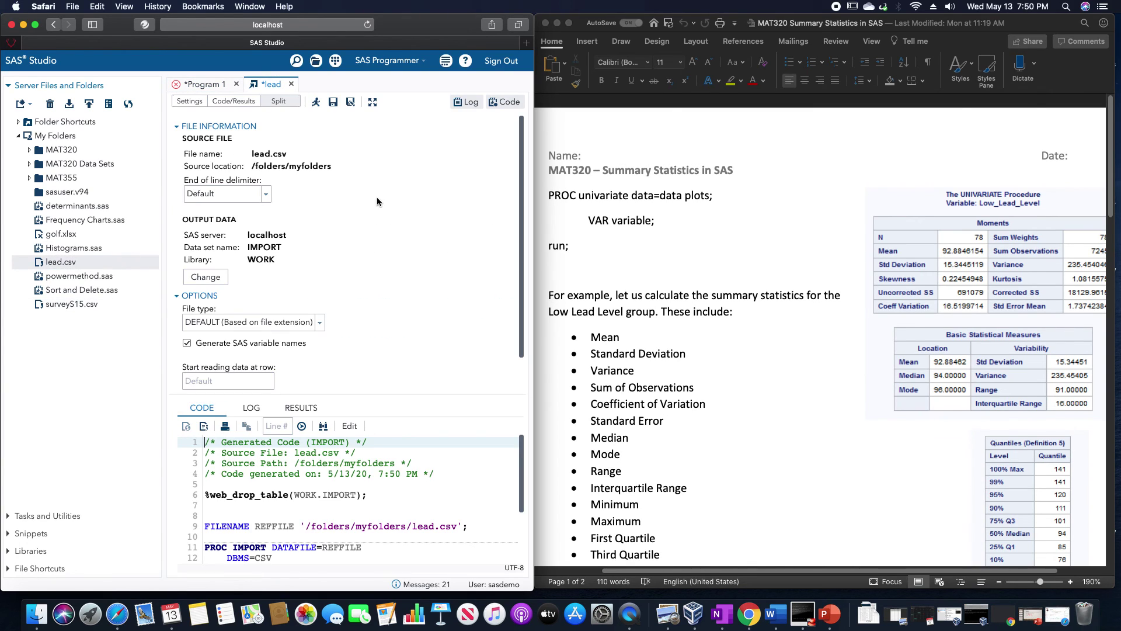
{"action": "left_click", "coordinate": [206, 277]}
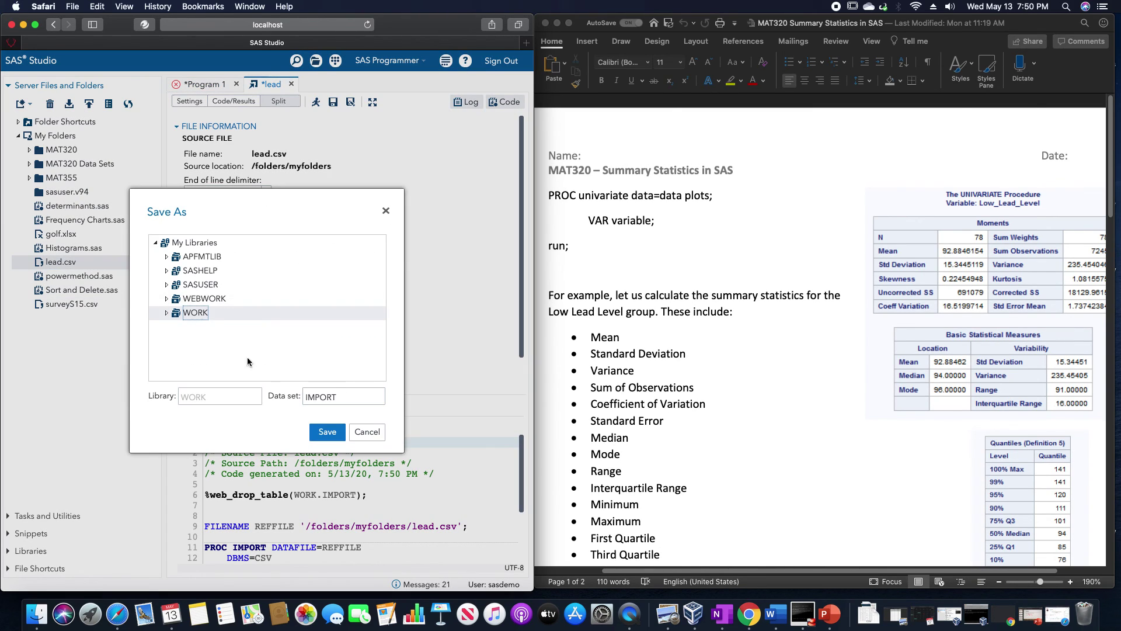
{"action": "double_click", "coordinate": [321, 397]}
{"action": "type", "text": "lead"}
{"action": "key", "text": "Return"}
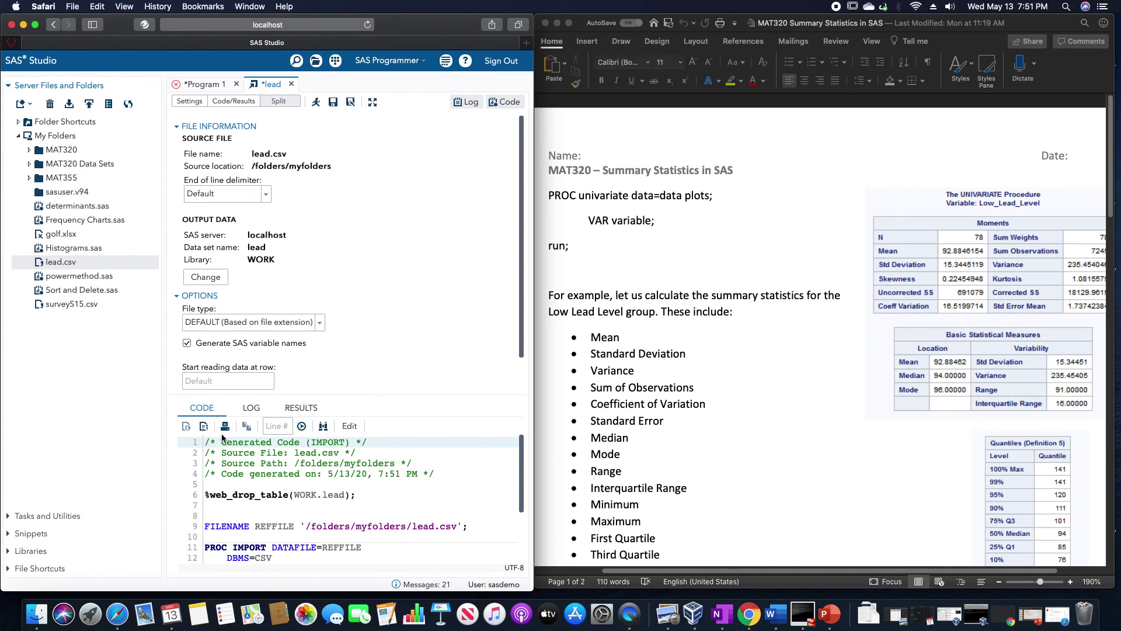
{"action": "left_click", "coordinate": [315, 102]}
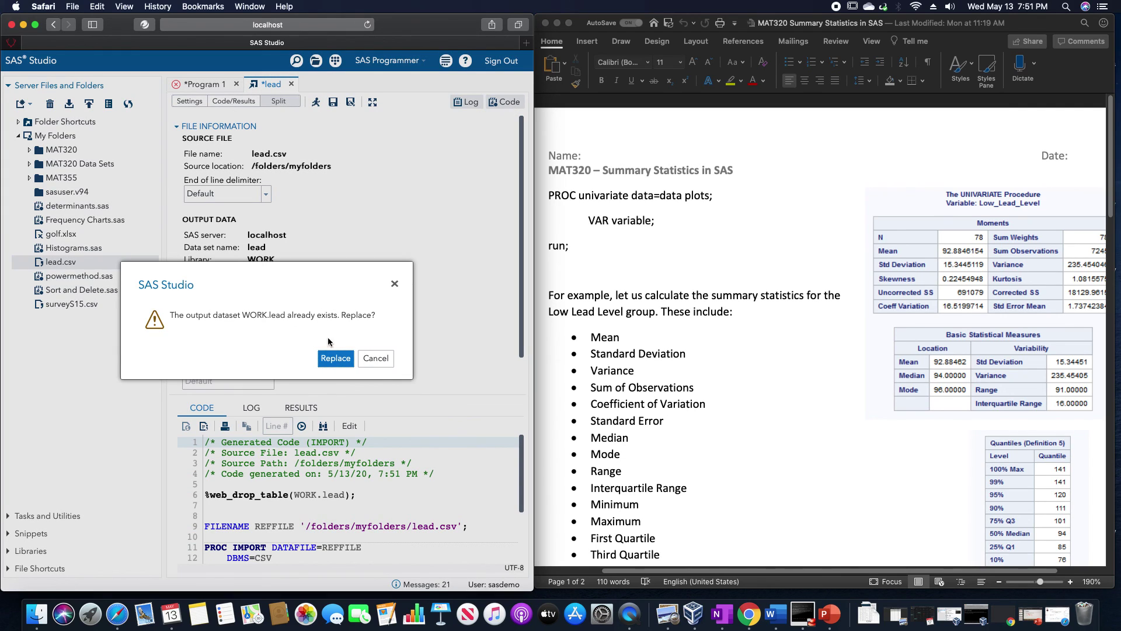
{"action": "left_click", "coordinate": [335, 357]}
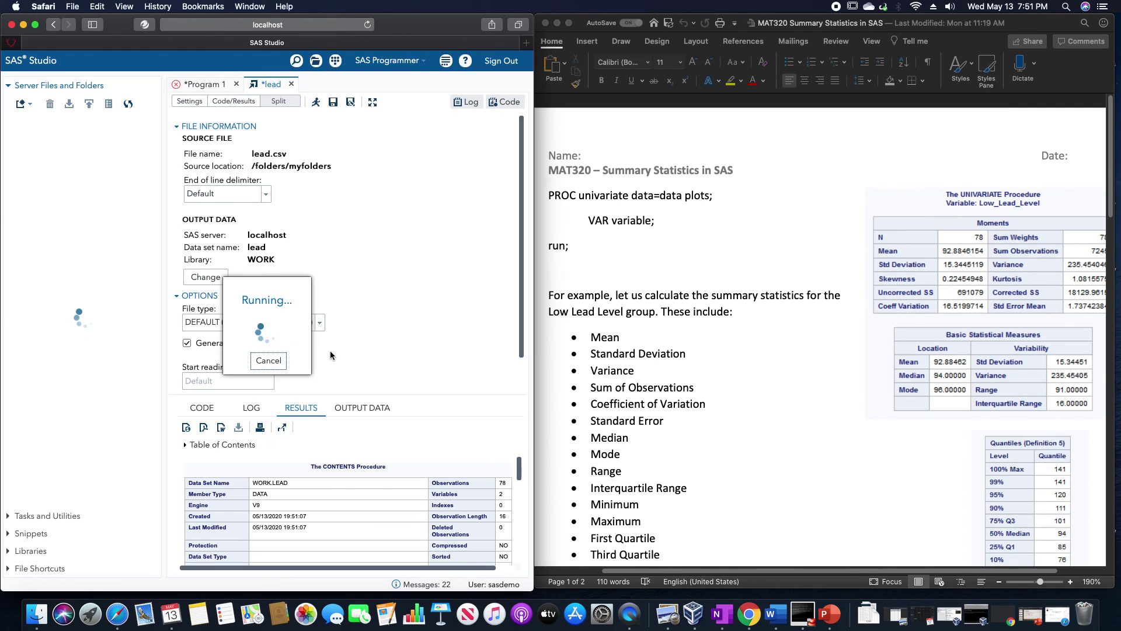
Change the program's data set from surveys15 to lead and the VAR variable to High_Lead_Level.
{"action": "left_click", "coordinate": [360, 407]}
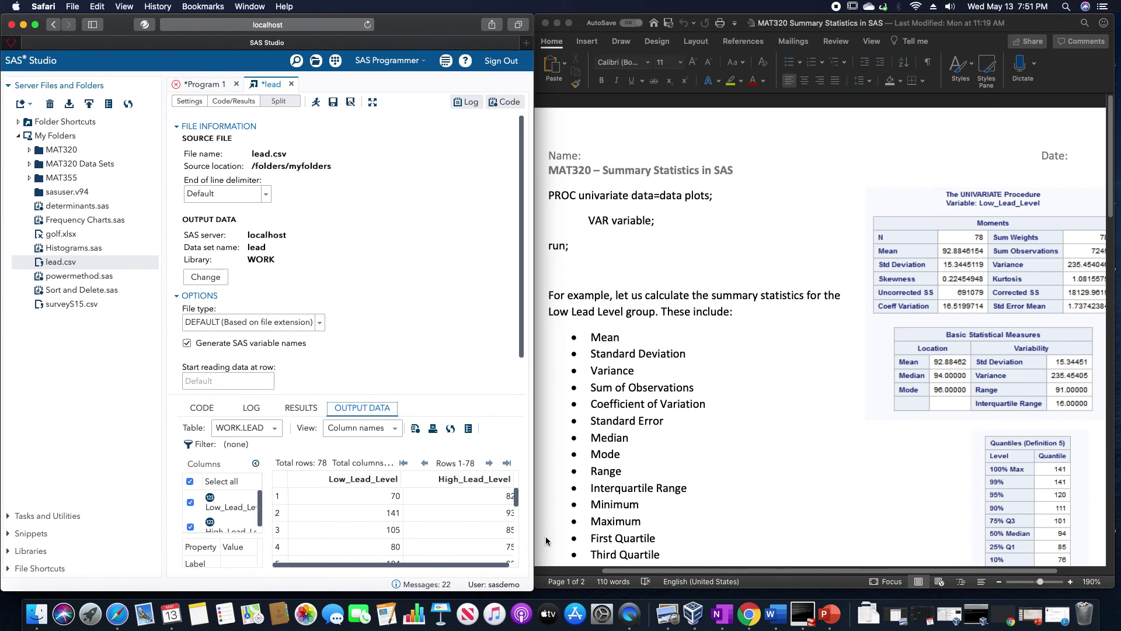
{"action": "left_click", "coordinate": [207, 85]}
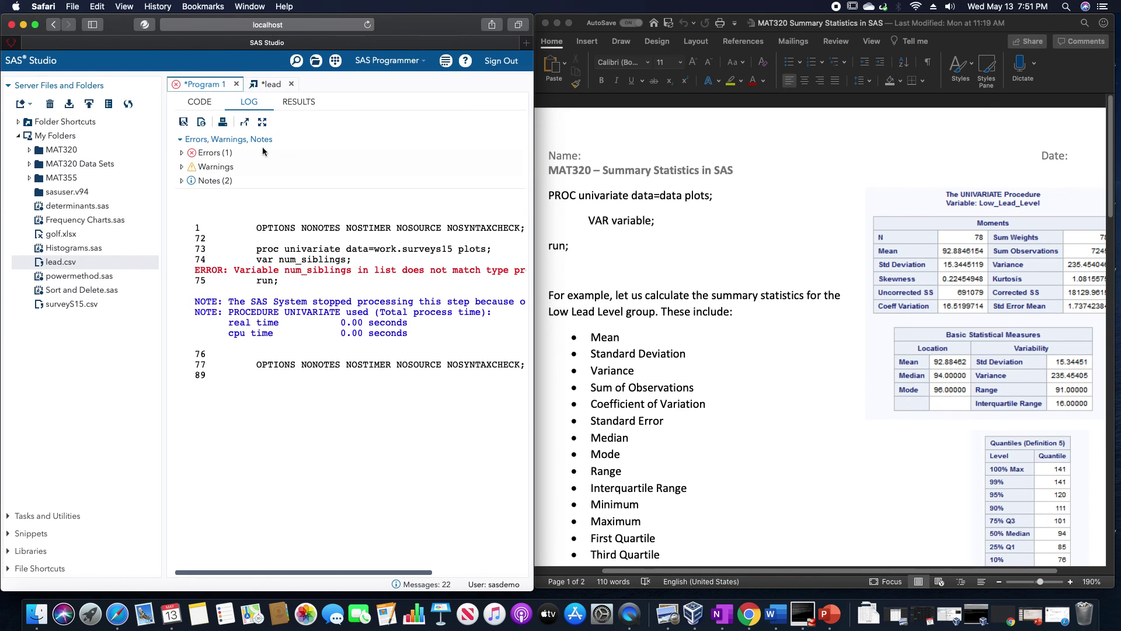
{"action": "left_click", "coordinate": [200, 102]}
{"action": "left_click", "coordinate": [386, 151]}
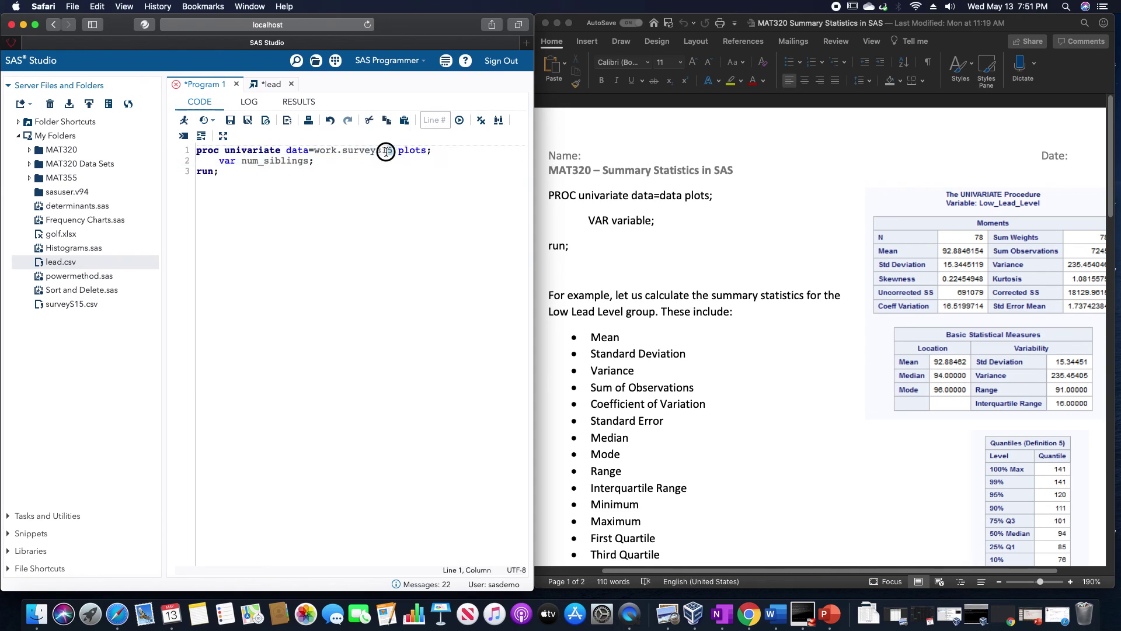
{"action": "left_click_drag", "start_coordinate": [386, 152], "coordinate": [344, 153]}
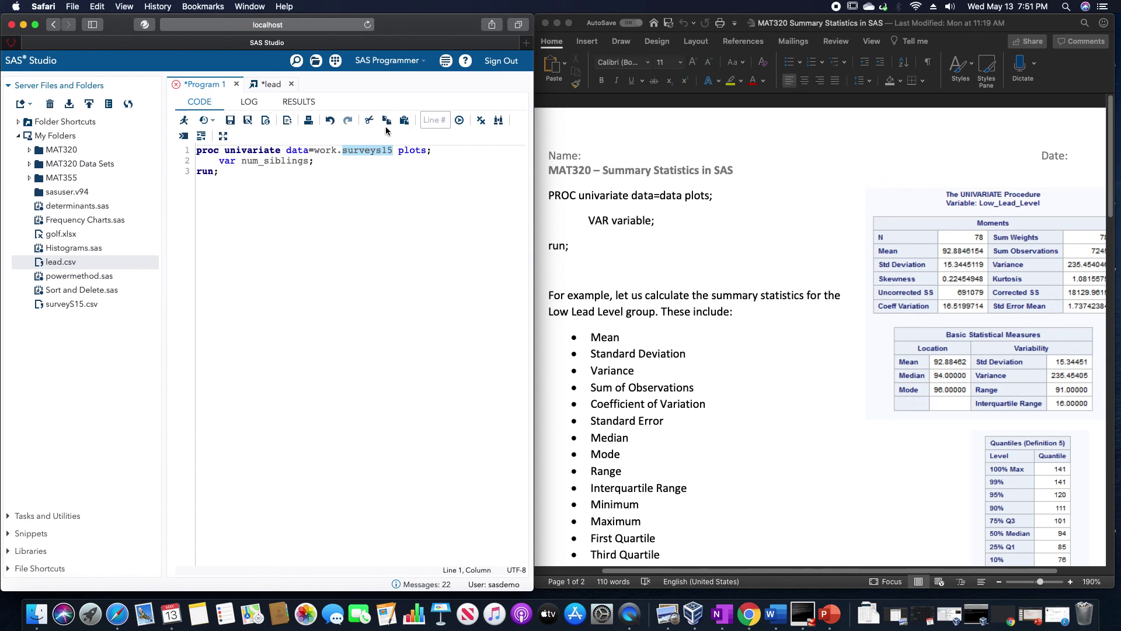
{"action": "type", "text": "lead"}
{"action": "left_click", "coordinate": [262, 172]}
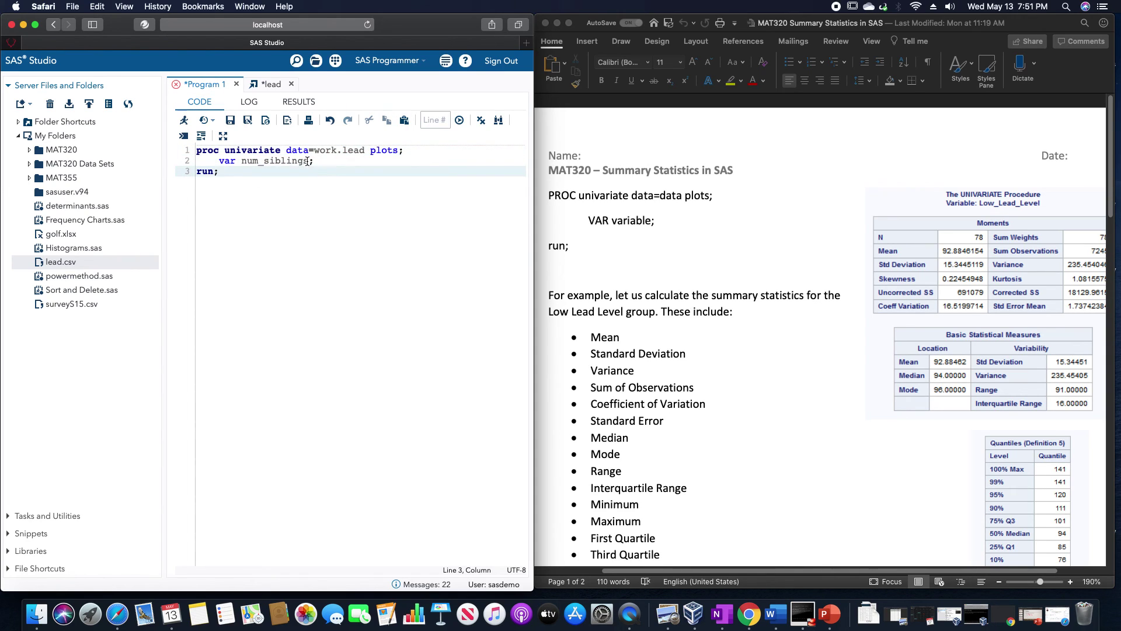
{"action": "left_click_drag", "start_coordinate": [308, 161], "coordinate": [240, 163]}
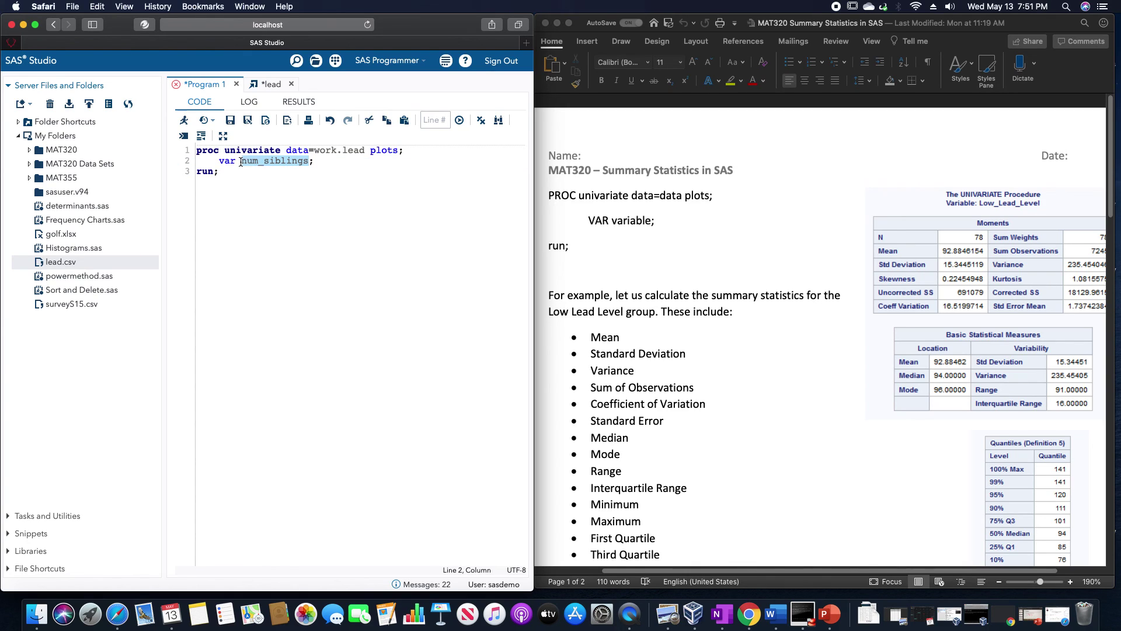
{"action": "type", "text": "High"}
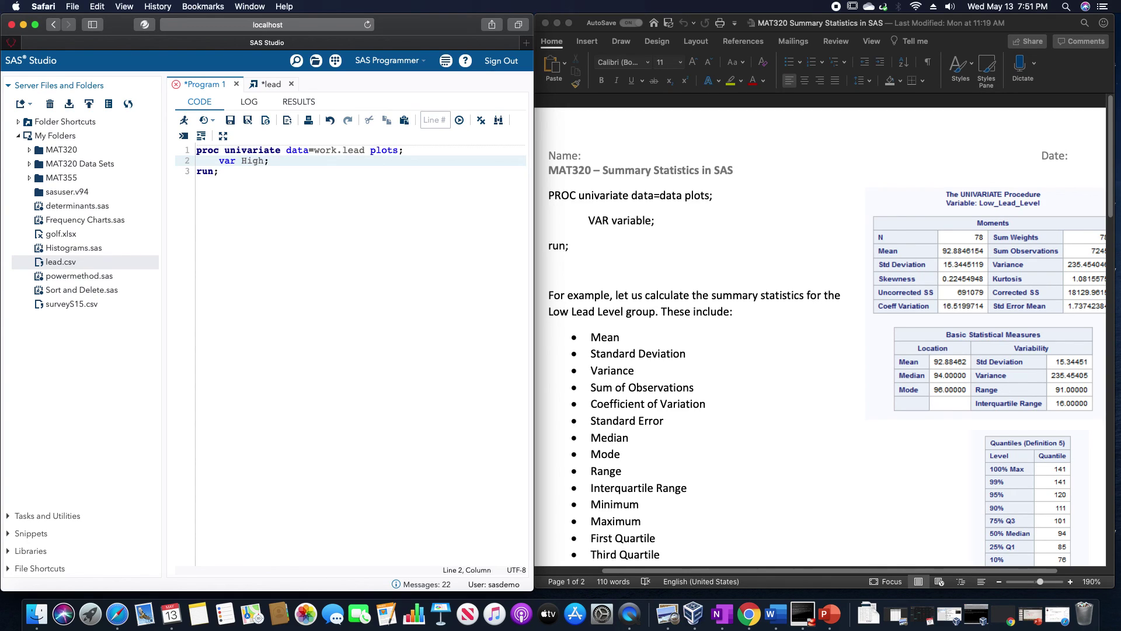
{"action": "type", "text": "_Lead_Level"}
Run the program and scroll through High_Lead_Level's moments, basic measures, quantiles and extreme observations.
{"action": "left_click", "coordinate": [184, 119]}
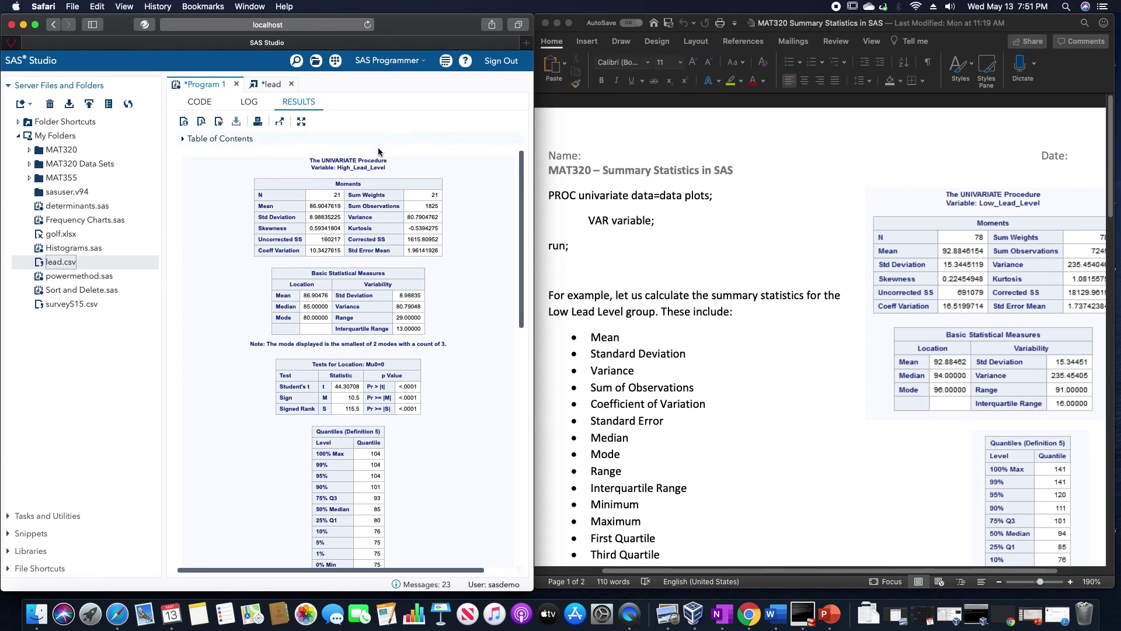
{"action": "scroll", "coordinate": [433, 240], "scroll_direction": "down", "scroll_amount": 10}
{"action": "scroll", "coordinate": [435, 241], "scroll_direction": "up", "scroll_amount": 10}
{"action": "scroll", "coordinate": [416, 330], "scroll_direction": "down", "scroll_amount": 5}
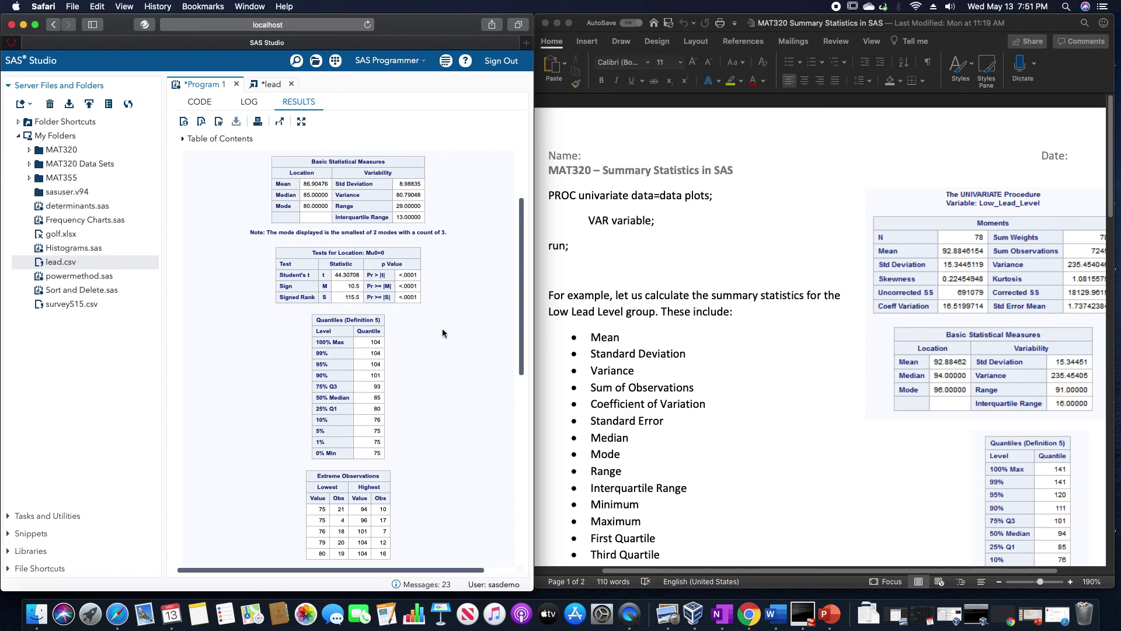
{"action": "scroll", "coordinate": [456, 342], "scroll_direction": "down", "scroll_amount": 1}
{"action": "scroll", "coordinate": [456, 342], "scroll_direction": "down", "scroll_amount": 5}
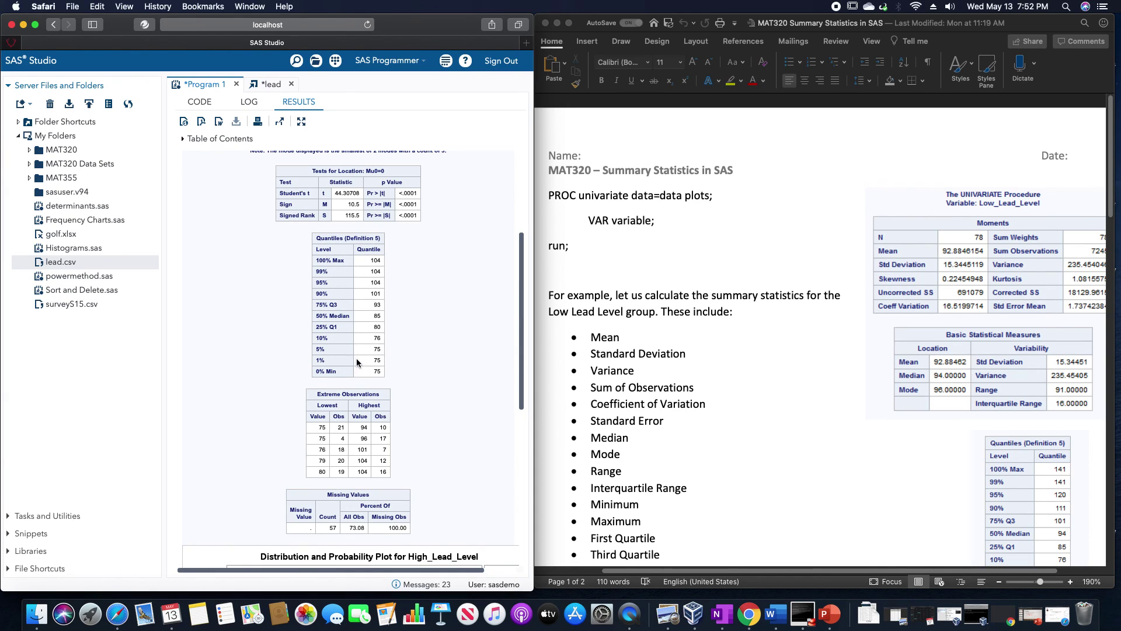
{"action": "scroll", "coordinate": [353, 359], "scroll_direction": "down", "scroll_amount": 4}
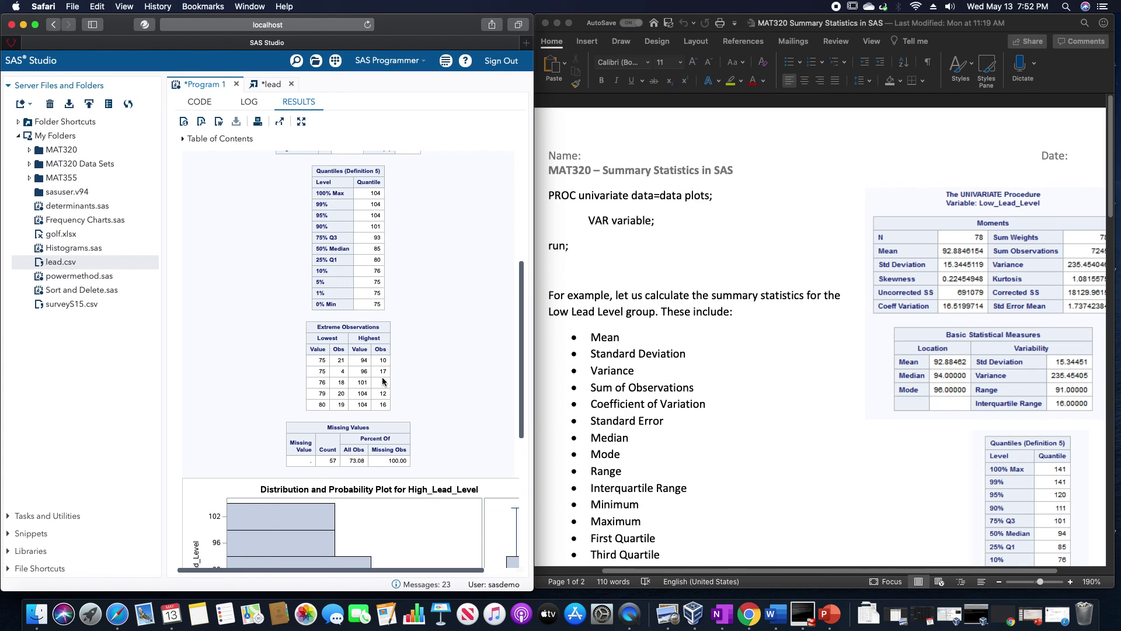
{"action": "scroll", "coordinate": [373, 368], "scroll_direction": "down", "scroll_amount": 2}
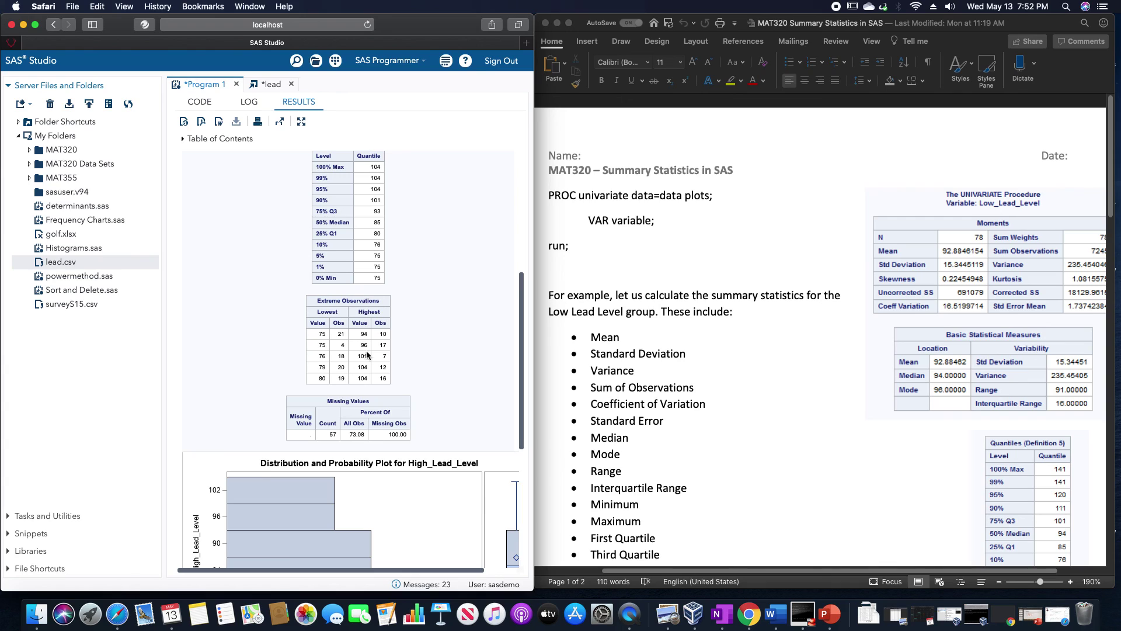
{"action": "scroll", "coordinate": [372, 378], "scroll_direction": "down", "scroll_amount": 10}
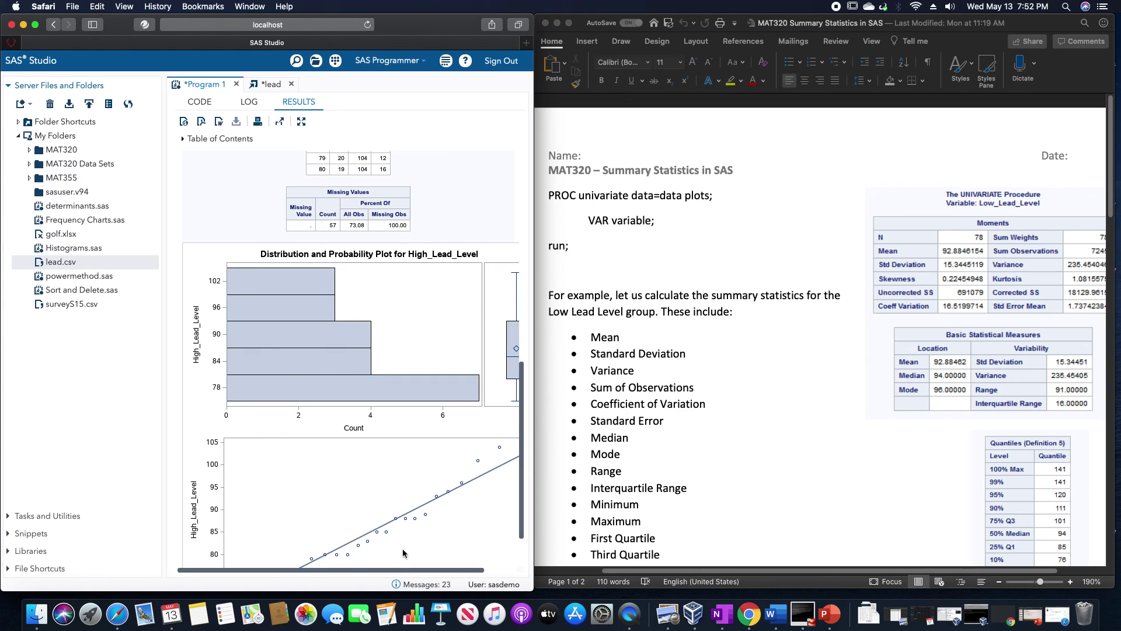
Scroll the results to view the High_Lead_Level histogram, box plot and normal quantile plot.
{"action": "left_click_drag", "start_coordinate": [401, 570], "coordinate": [438, 571]}
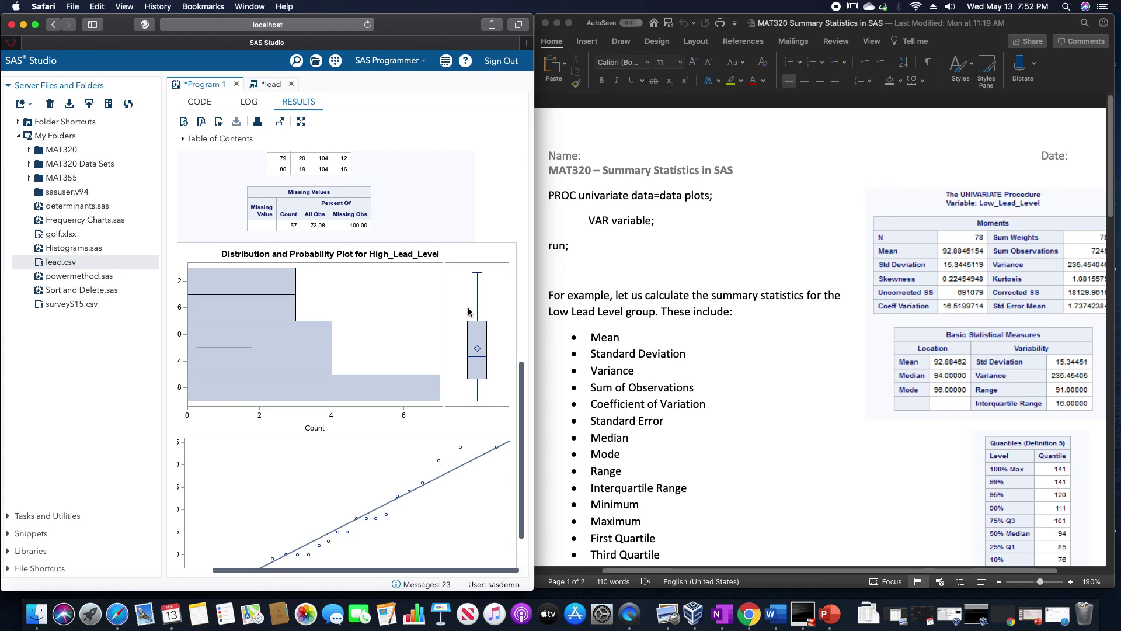
{"action": "left_click", "coordinate": [295, 574]}
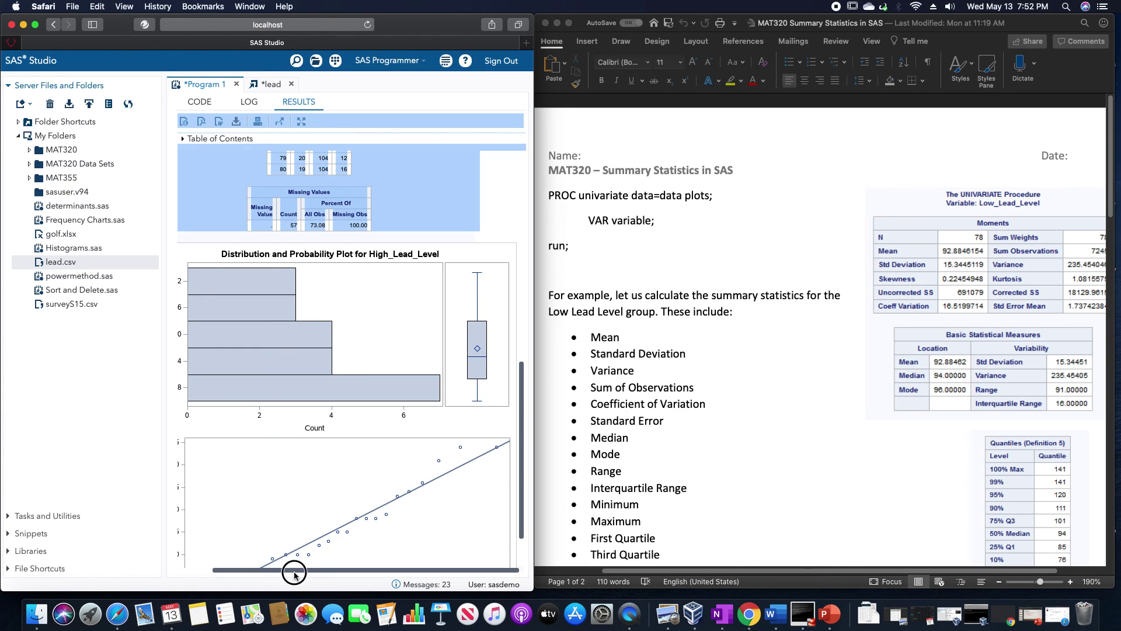
{"action": "left_click", "coordinate": [286, 346]}
{"action": "left_click", "coordinate": [385, 223]}
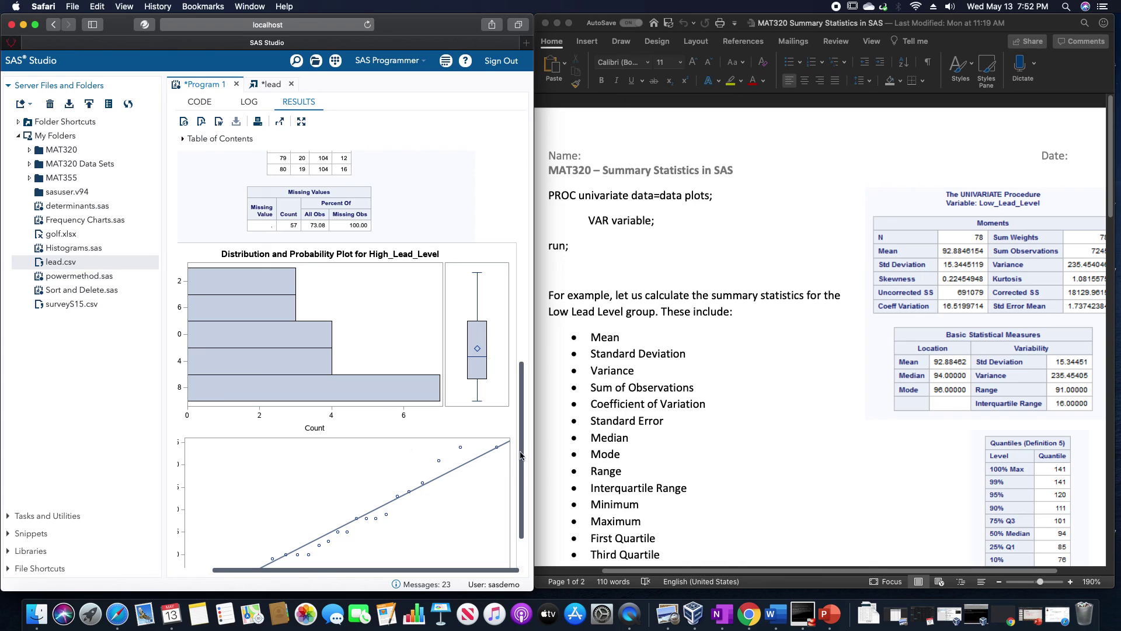
{"action": "scroll", "coordinate": [522, 457], "scroll_direction": "down", "scroll_amount": 3}
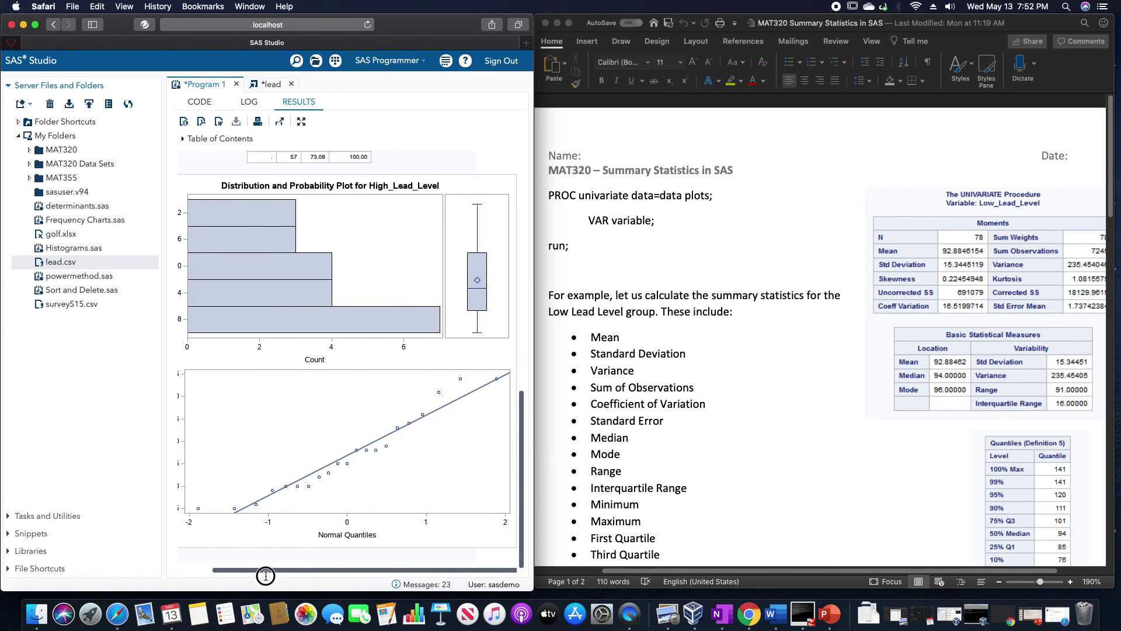
{"action": "left_click_drag", "start_coordinate": [241, 574], "coordinate": [207, 574]}
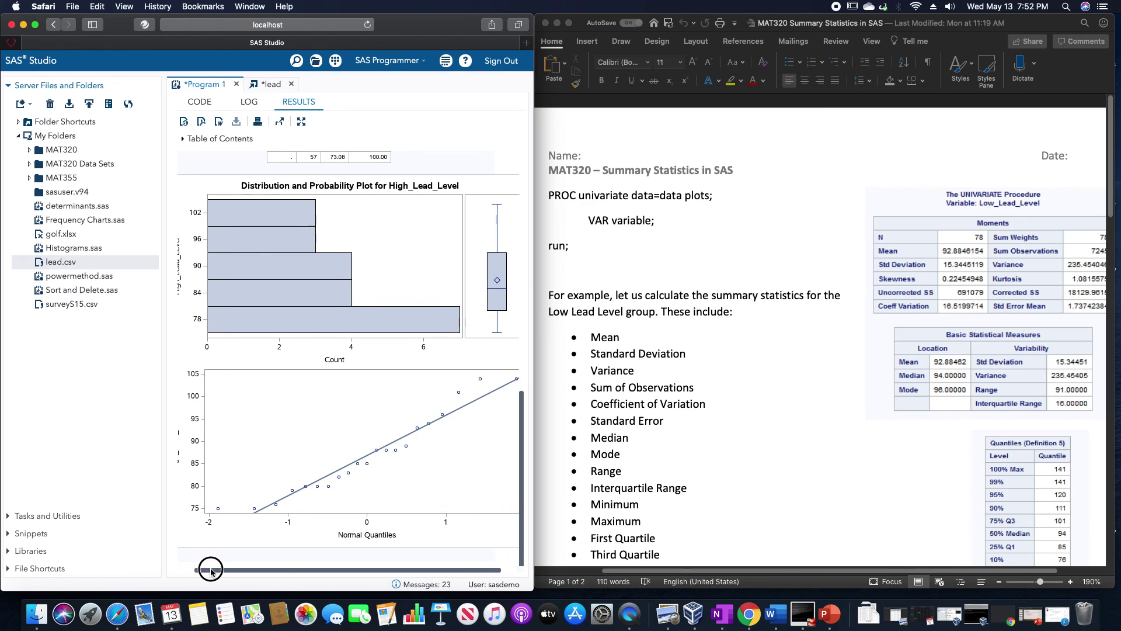